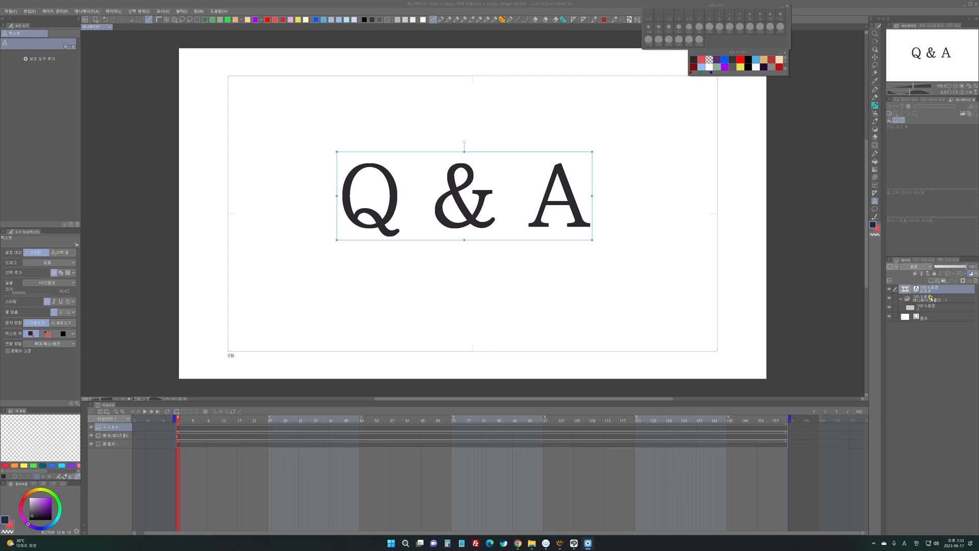
- Hide the Q & A text layer, select cel 1 in the animation folder and switch to a pencil brush
{"action": "left_click", "coordinate": [929, 298]}
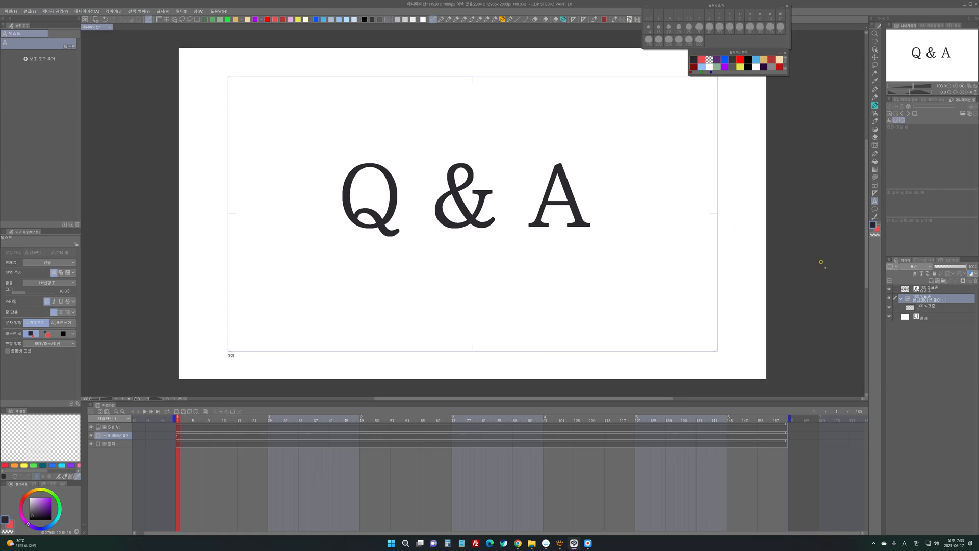
{"action": "left_click", "coordinate": [890, 289]}
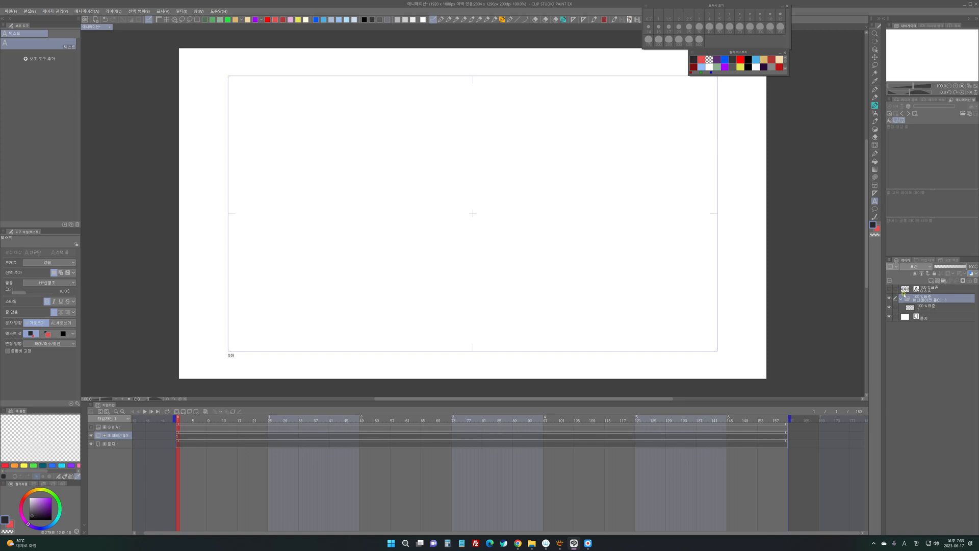
{"action": "left_click", "coordinate": [919, 307]}
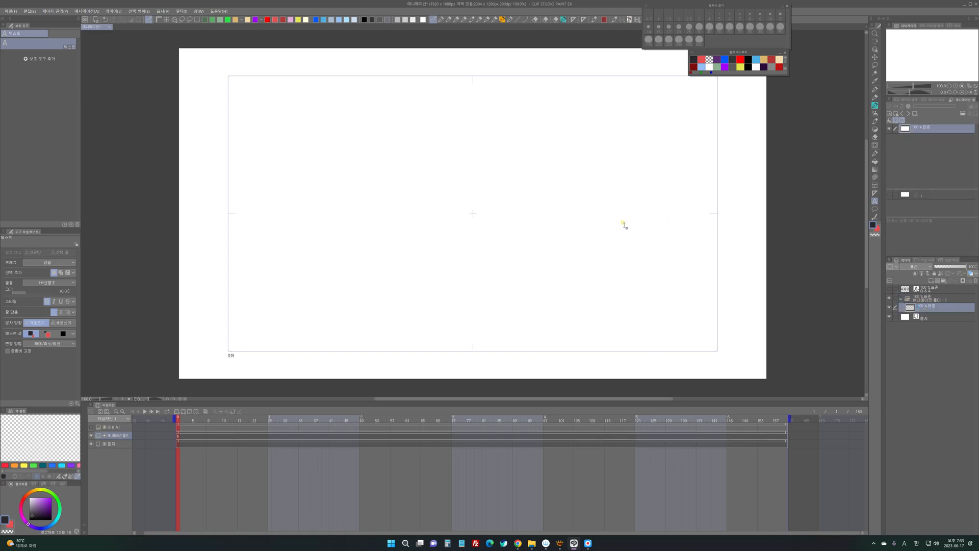
{"action": "left_click", "coordinate": [479, 18]}
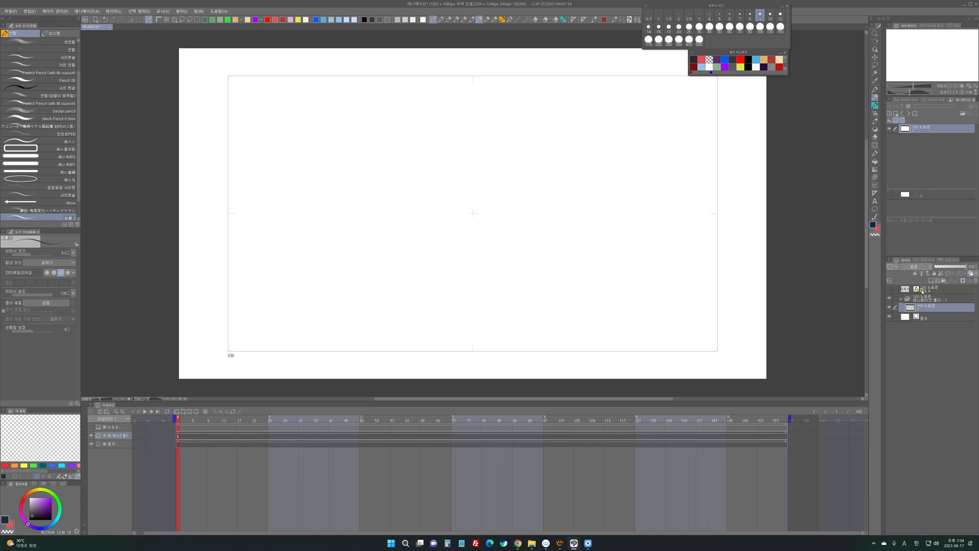
- Add cels 2, 3 and 4 to the animation folder and spread them along the timeline, with cel 4 at frame 9
{"action": "double_click", "coordinate": [920, 307]}
{"action": "left_click", "coordinate": [912, 306]}
{"action": "left_click", "coordinate": [183, 412]}
{"action": "left_click", "coordinate": [183, 412]}
{"action": "left_click", "coordinate": [184, 412]}
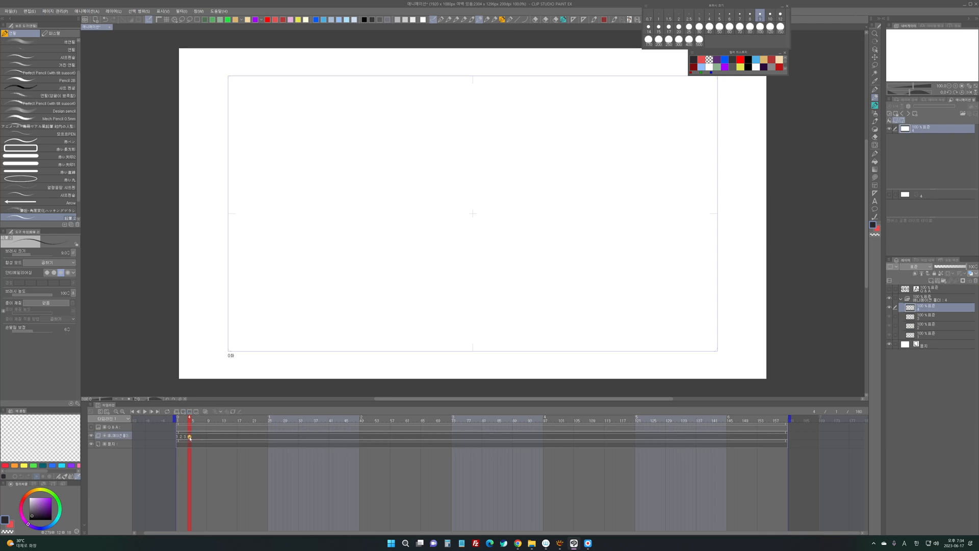
{"action": "left_click_drag", "start_coordinate": [190, 437], "coordinate": [208, 438]}
{"action": "left_click_drag", "start_coordinate": [186, 437], "coordinate": [189, 437]}
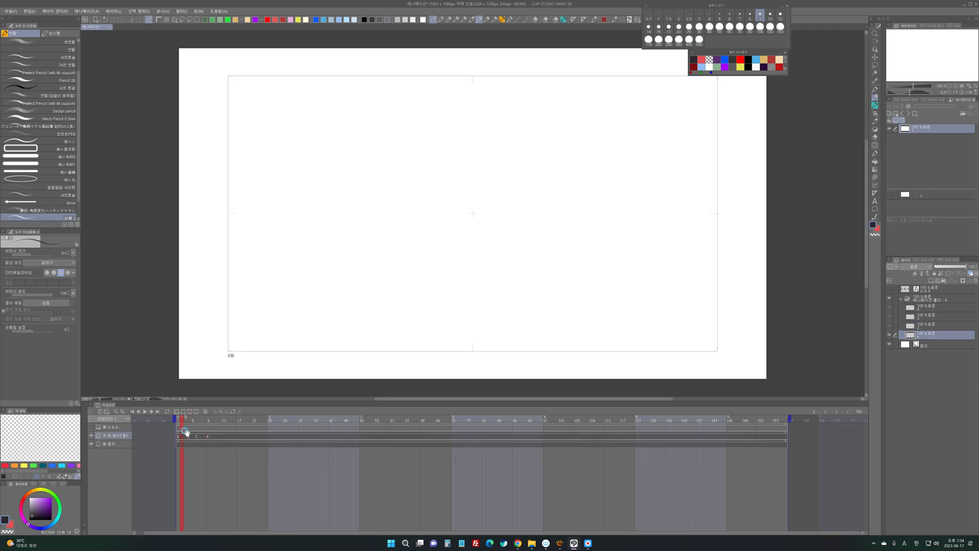
- Add five new layers above cel 4 inside the animation folder, renaming one of them B
{"action": "left_click", "coordinate": [924, 308]}
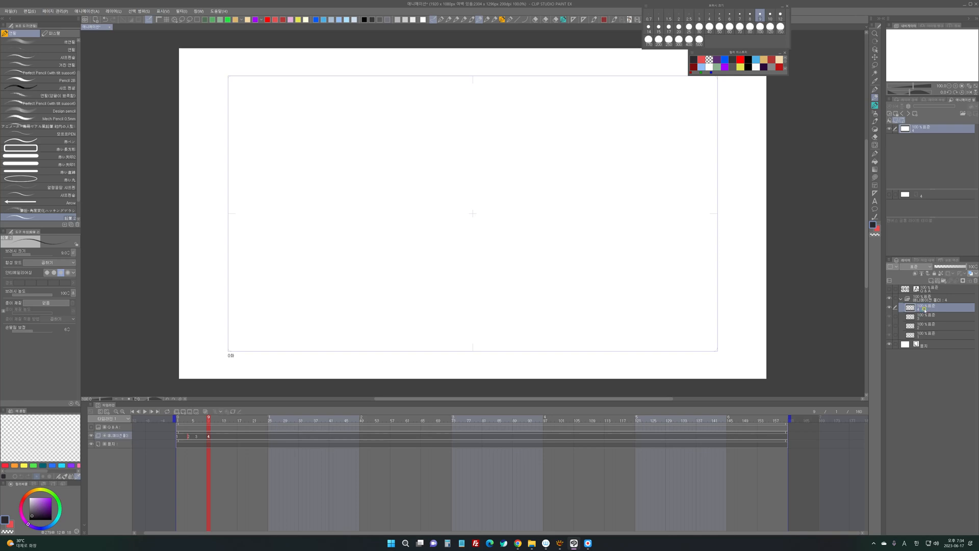
{"action": "key", "text": "ctrl+shift+n"}
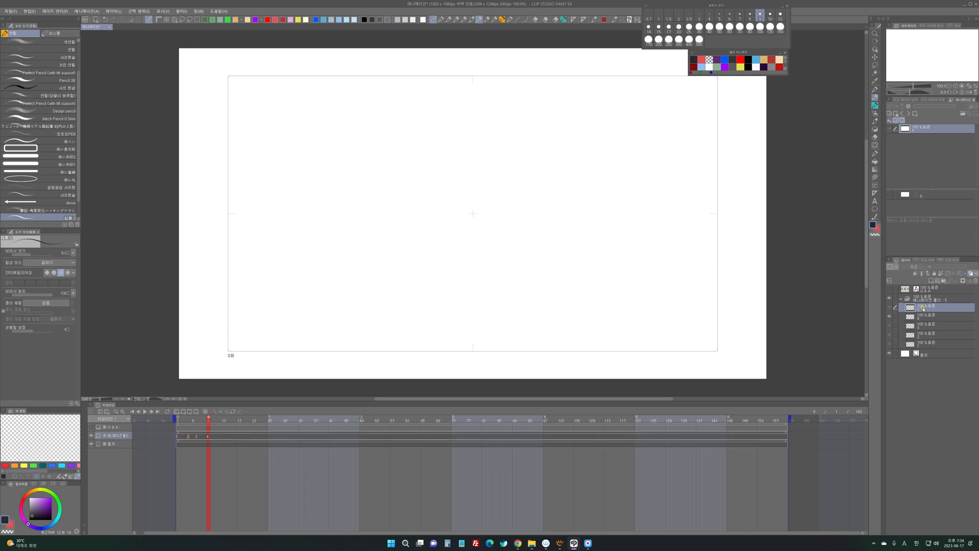
{"action": "key", "text": "ctrl+shift+n"}
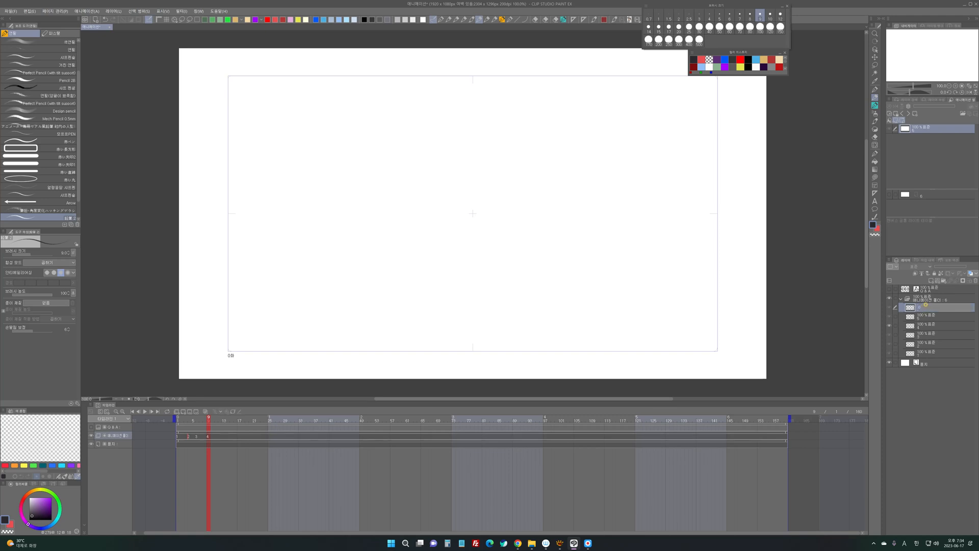
{"action": "key", "text": "Return"}
{"action": "key", "text": "ctrl+shift+n"}
{"action": "double_click", "coordinate": [924, 308]}
{"action": "type", "text": "B"}
{"action": "key", "text": "Return"}
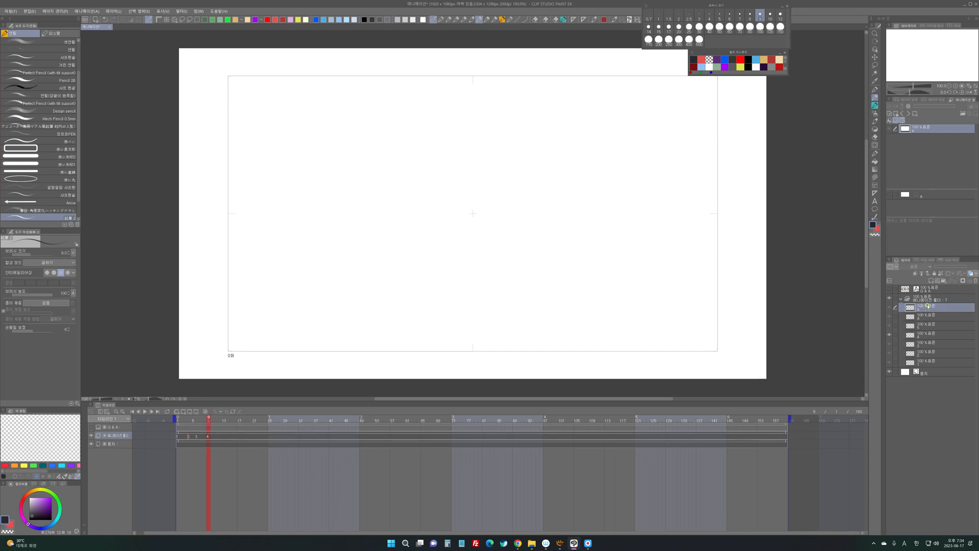
{"action": "key", "text": "ctrl+shift+n"}
{"action": "key", "text": "ctrl+shift+n"}
- Space cels 3 and 4 further along the timeline and assign cel 5 to frame 14
{"action": "left_click_drag", "start_coordinate": [196, 437], "coordinate": [215, 438]}
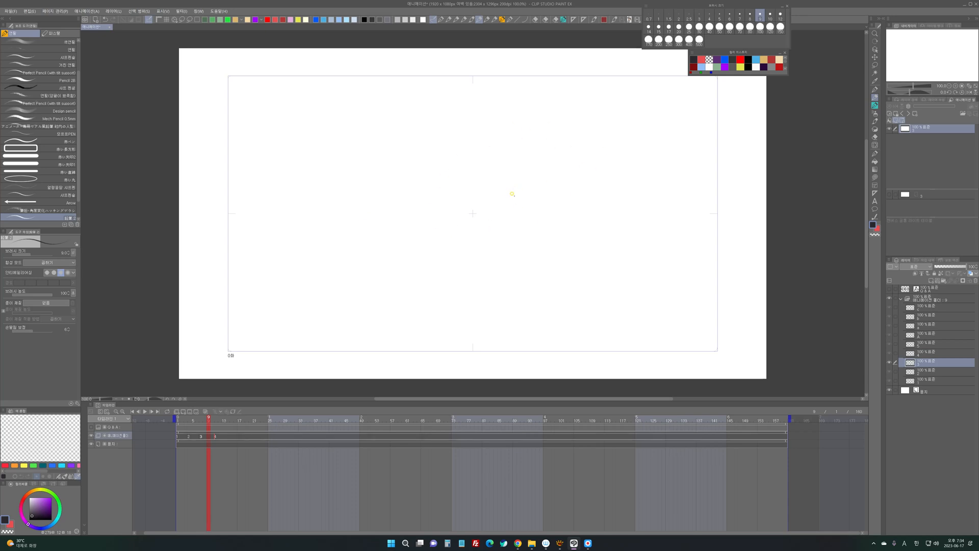
{"action": "left_click", "coordinate": [225, 437]}
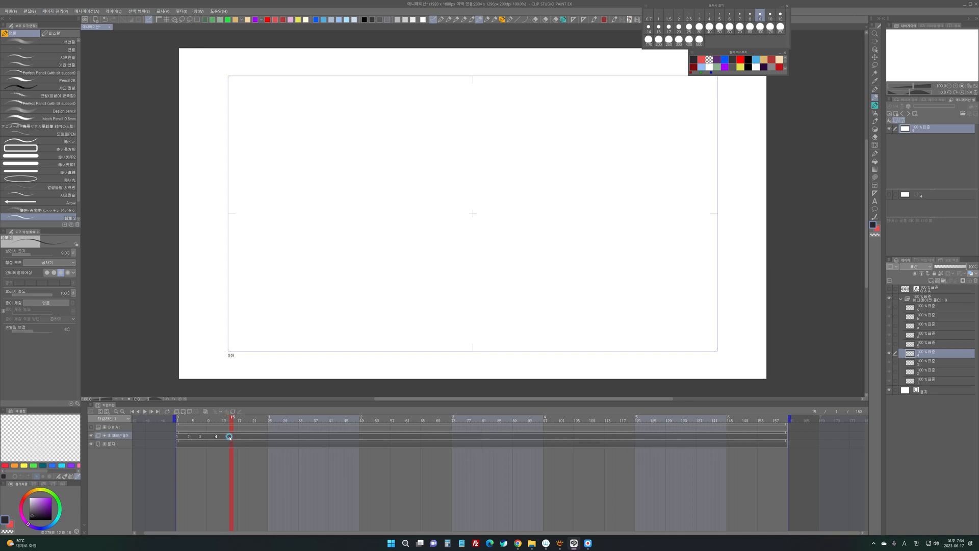
{"action": "right_click", "coordinate": [231, 435]}
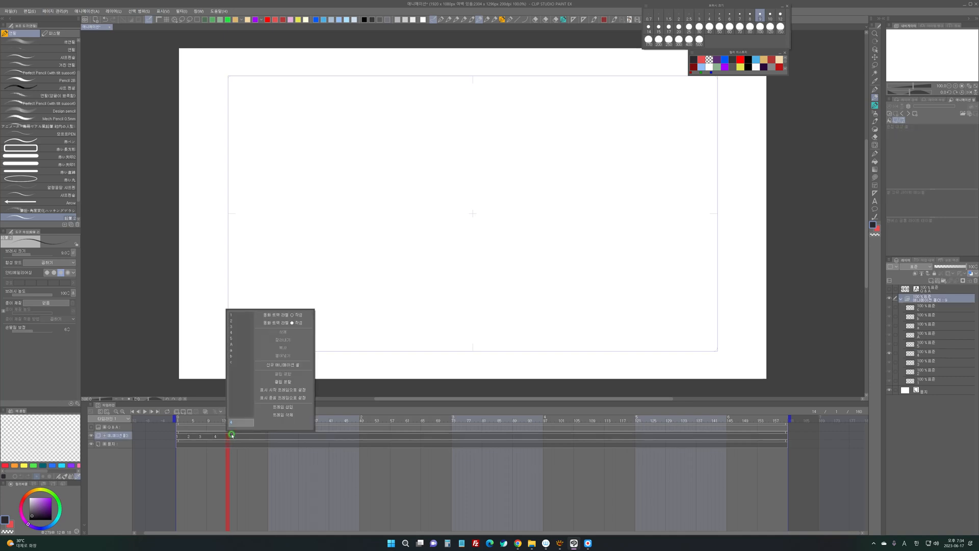
{"action": "left_click", "coordinate": [236, 339]}
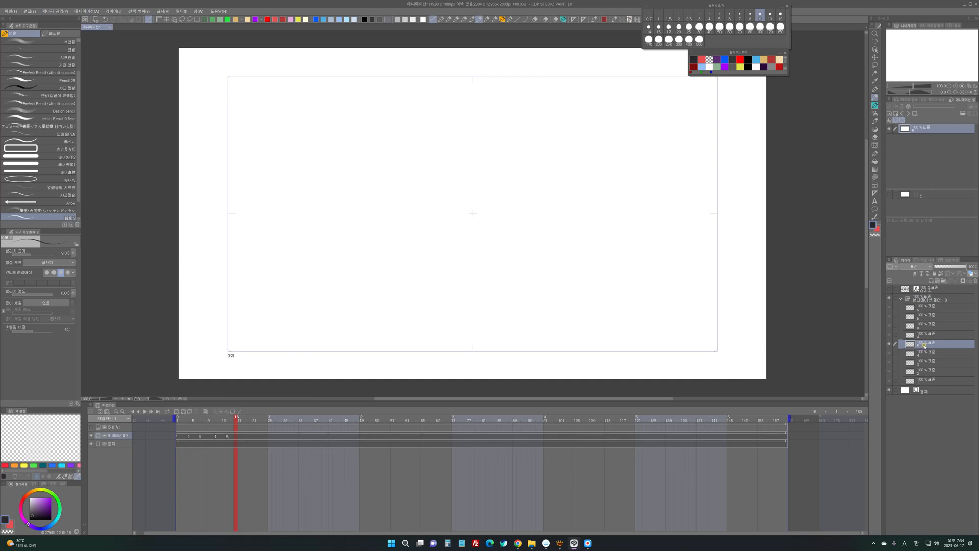
- Assign the four cels above cel 5, in layer order, to frames 17, 21, 25 and 29
{"action": "left_click", "coordinate": [922, 334]}
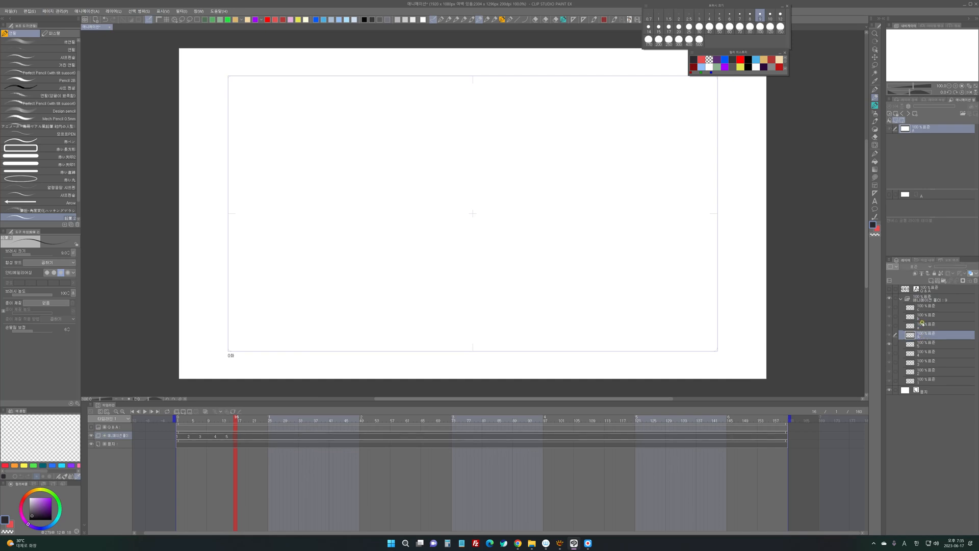
{"action": "right_click", "coordinate": [238, 434]}
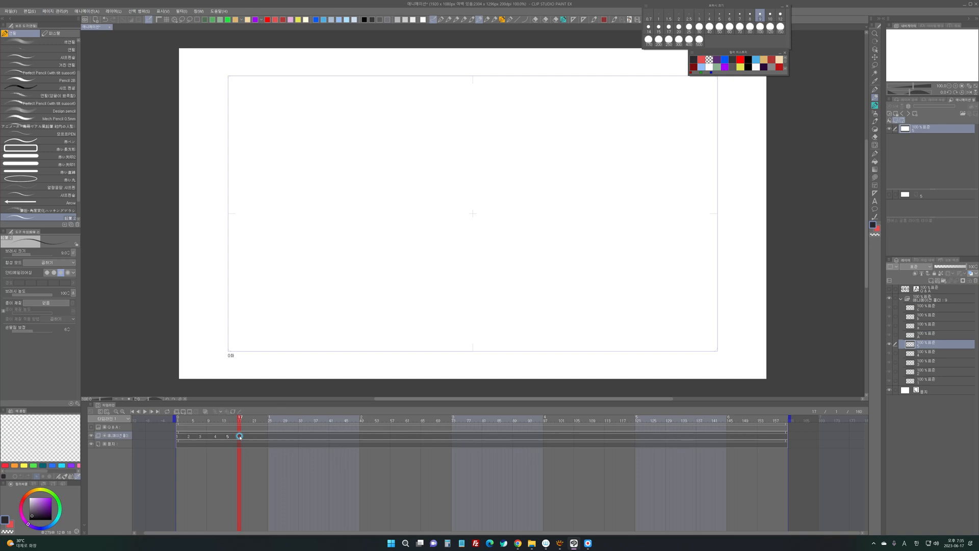
{"action": "left_click", "coordinate": [243, 345]}
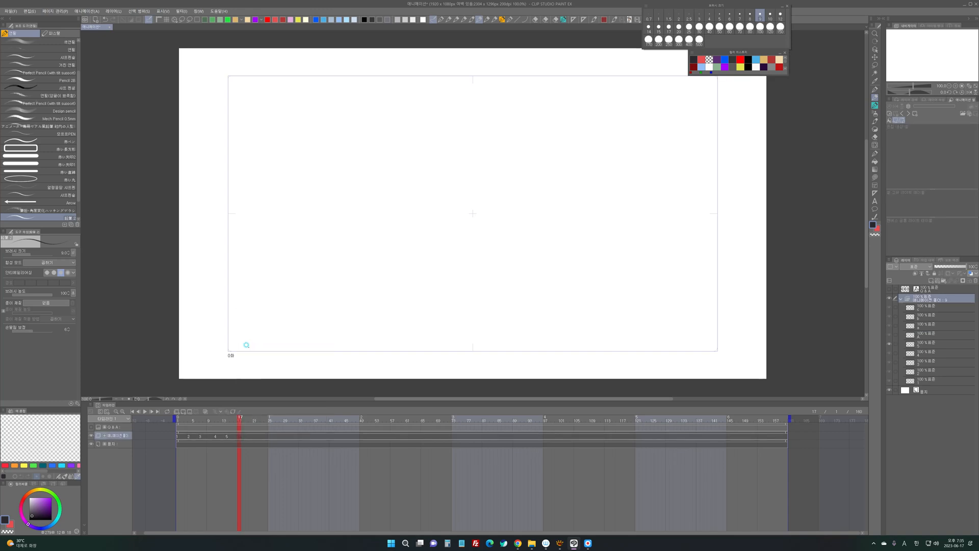
{"action": "left_click", "coordinate": [253, 437]}
{"action": "right_click", "coordinate": [253, 436]}
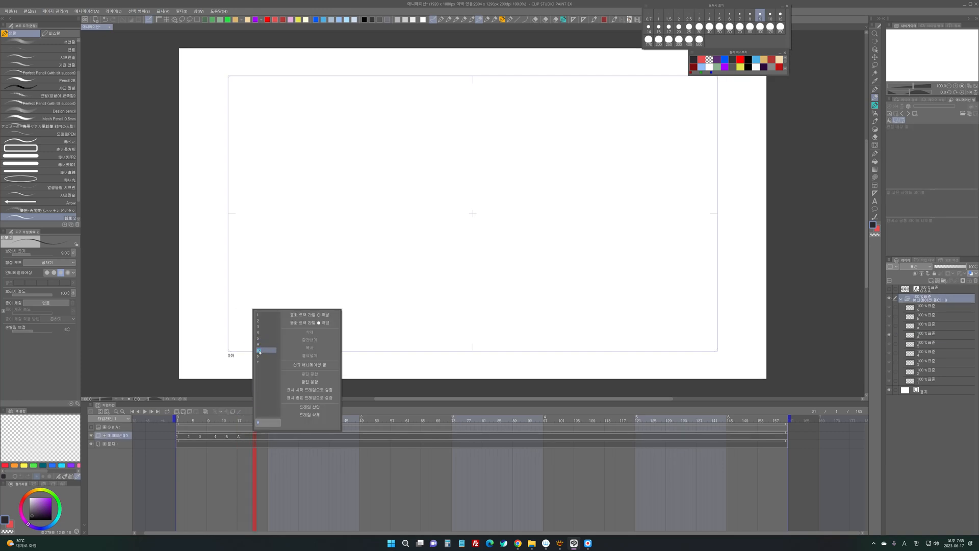
{"action": "left_click", "coordinate": [268, 353]}
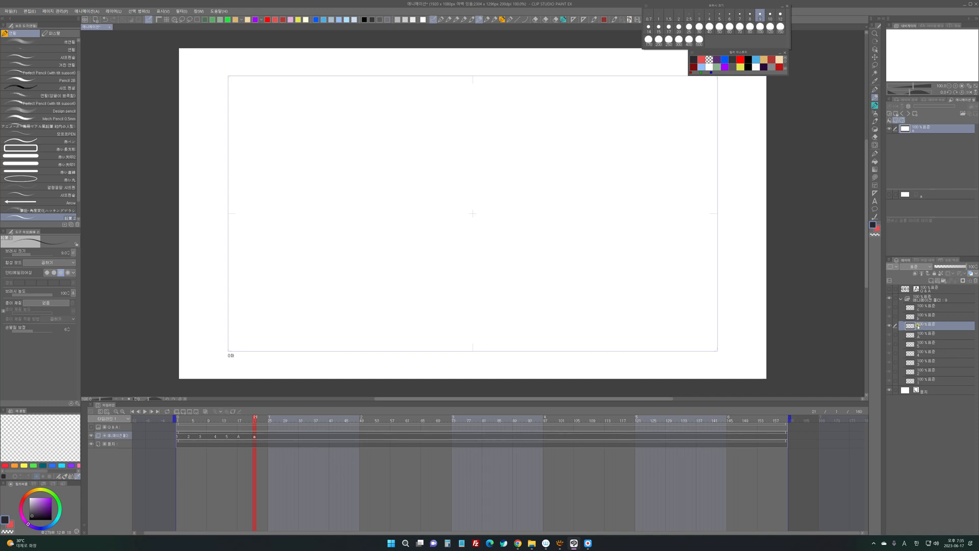
{"action": "left_click", "coordinate": [267, 437]}
{"action": "left_click", "coordinate": [279, 360]}
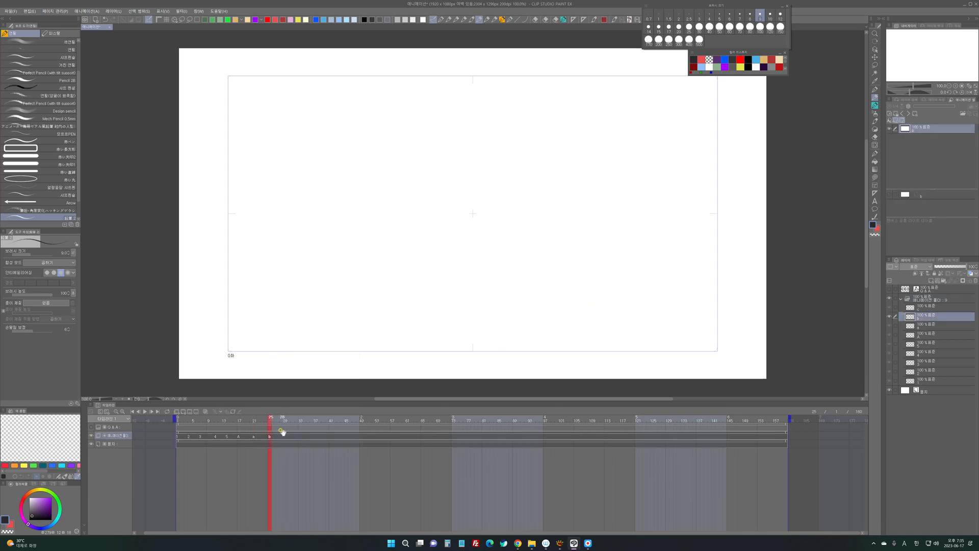
{"action": "left_click", "coordinate": [284, 436]}
{"action": "left_click", "coordinate": [290, 363]}
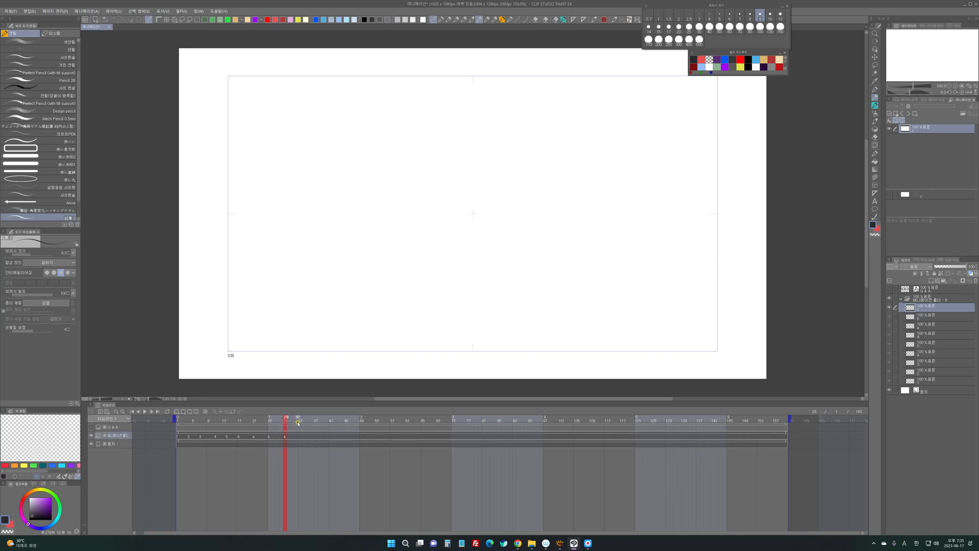
{"action": "key", "text": "F2"}
{"action": "key", "text": "ctrl+z"}
- Draw a round face outline with two dot eyes and a small mouth at the canvas centre on cel 1
{"action": "left_click", "coordinate": [914, 381]}
{"action": "mouse_move", "coordinate": [477, 174]}
{"action": "left_mouse_down"}
{"action": "mouse_move", "coordinate": [507, 251]}
{"action": "mouse_move", "coordinate": [464, 173]}
{"action": "left_mouse_up"}
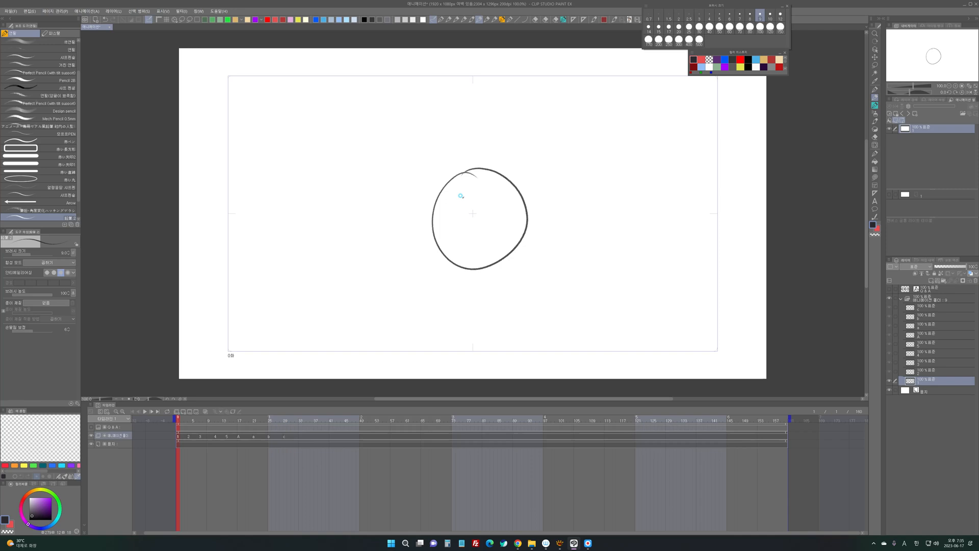
{"action": "left_click", "coordinate": [463, 197]}
{"action": "left_click", "coordinate": [488, 193]}
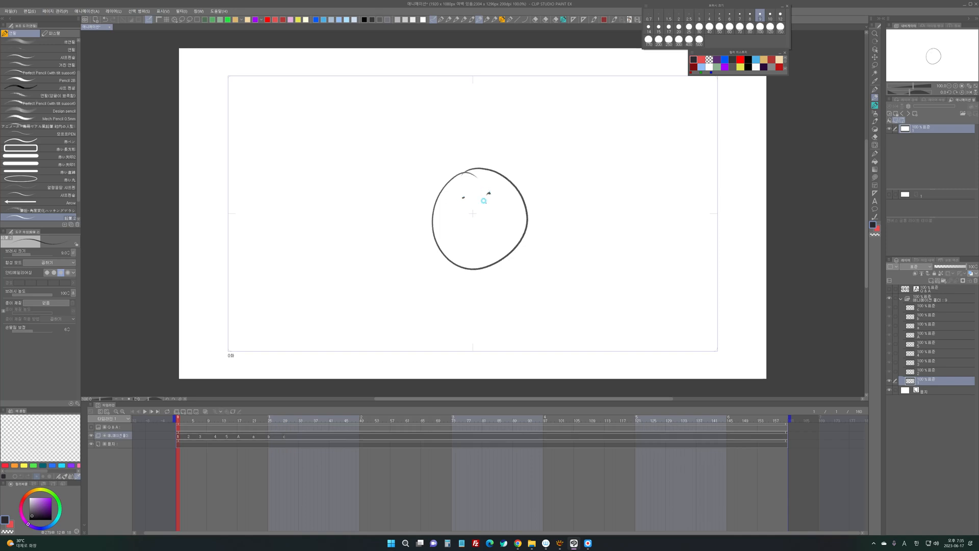
- Place a copy of the face cel above cel 5 and assign that copy to frame 14 in place of cel 5
{"action": "left_click", "coordinate": [923, 349]}
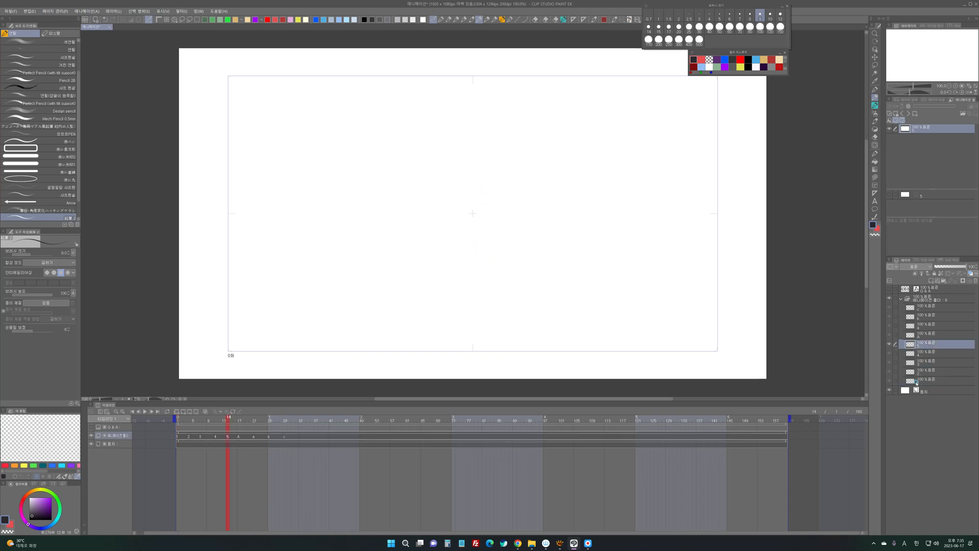
{"action": "left_click", "coordinate": [920, 381]}
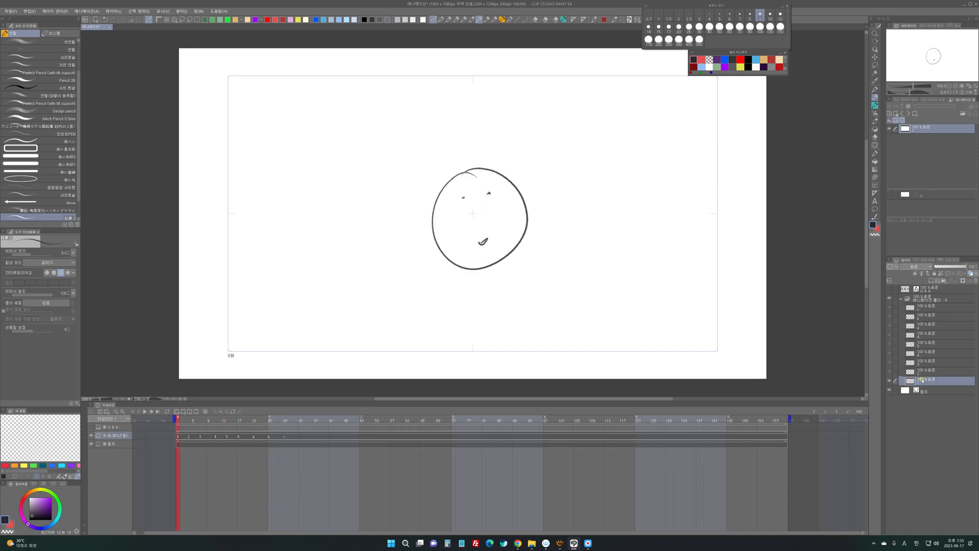
{"action": "left_click", "coordinate": [923, 345]}
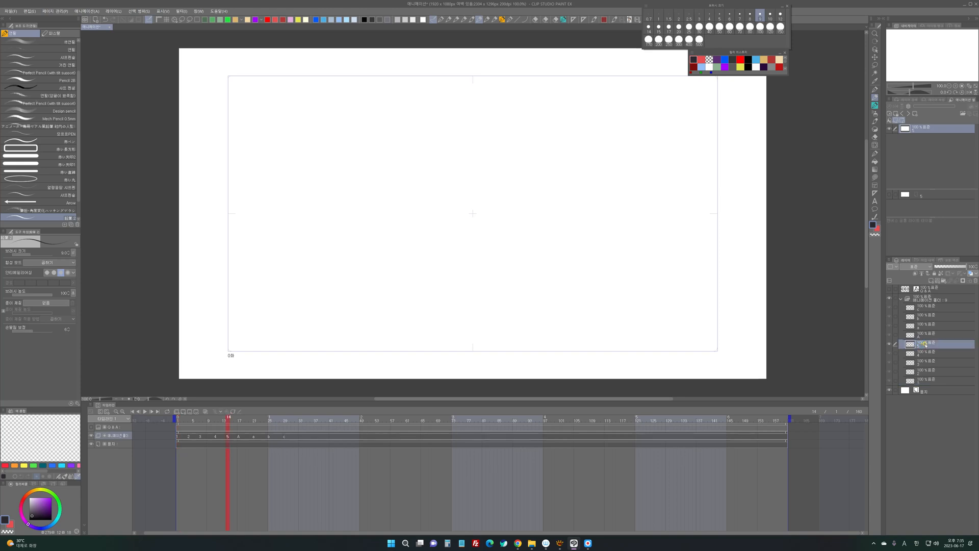
{"action": "key", "text": "ctrl+shift+n"}
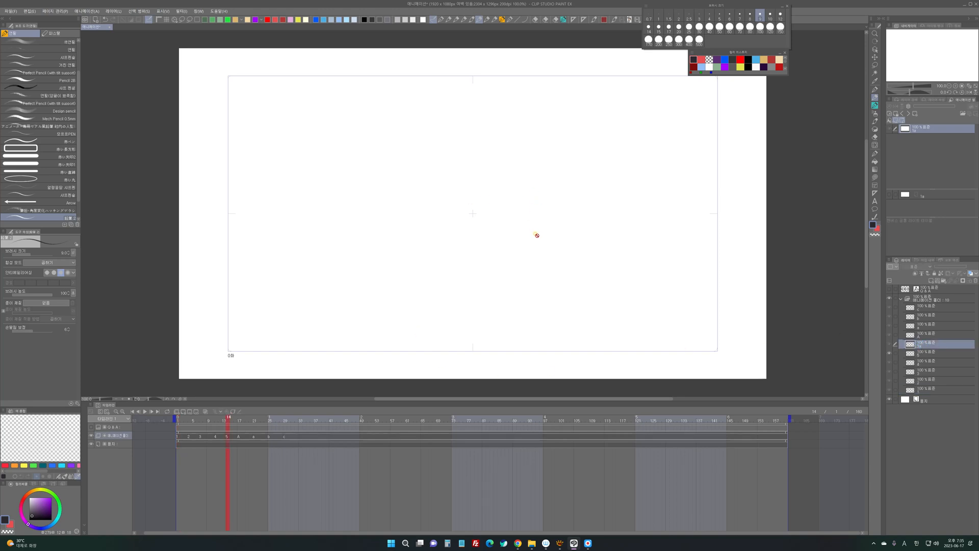
{"action": "left_click", "coordinate": [227, 437]}
{"action": "left_click", "coordinate": [231, 437]}
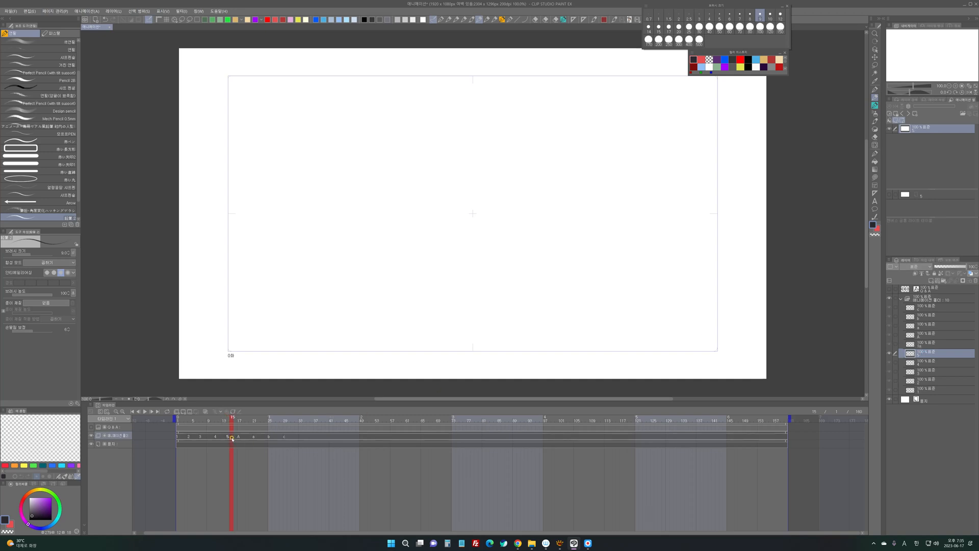
{"action": "left_click", "coordinate": [227, 438]}
{"action": "right_click", "coordinate": [228, 438]}
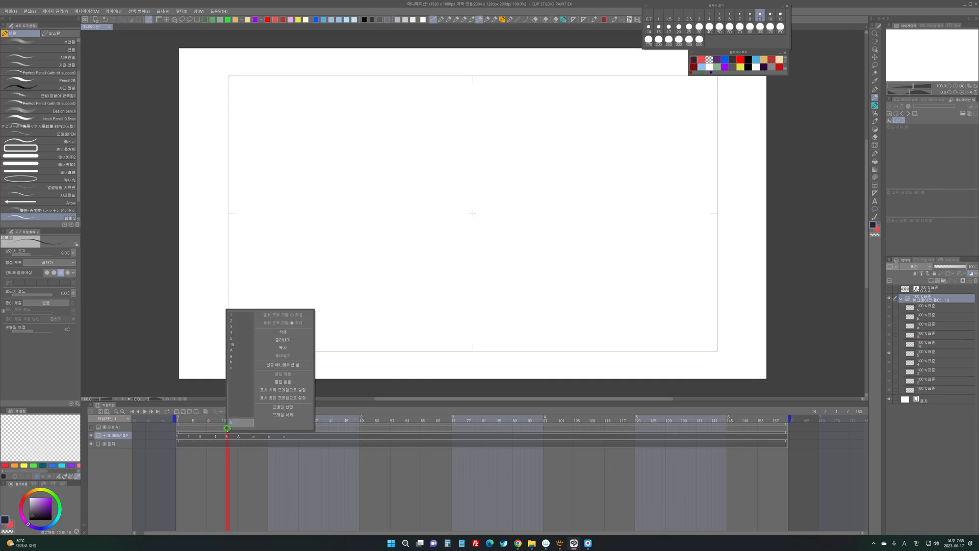
{"action": "left_click", "coordinate": [239, 344]}
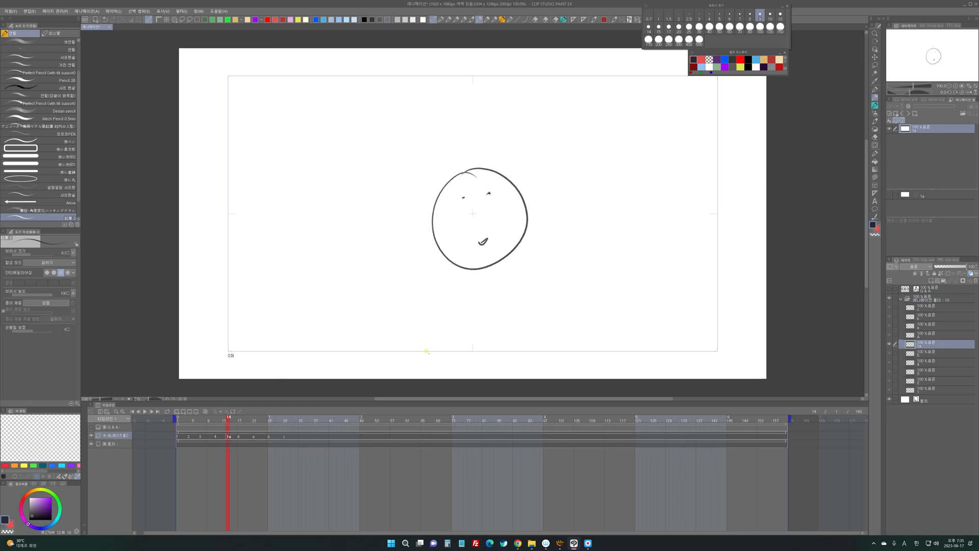
- Delete the blank cel 5 and rename the copied face cel to 5
{"action": "left_click", "coordinate": [925, 356]}
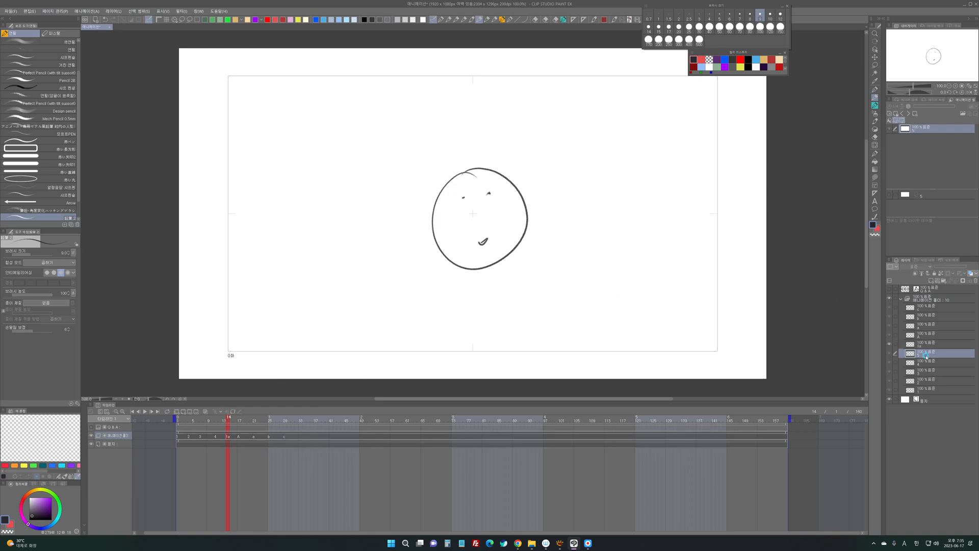
{"action": "left_click", "coordinate": [975, 281]}
{"action": "left_click", "coordinate": [927, 345]}
{"action": "double_click", "coordinate": [926, 340]}
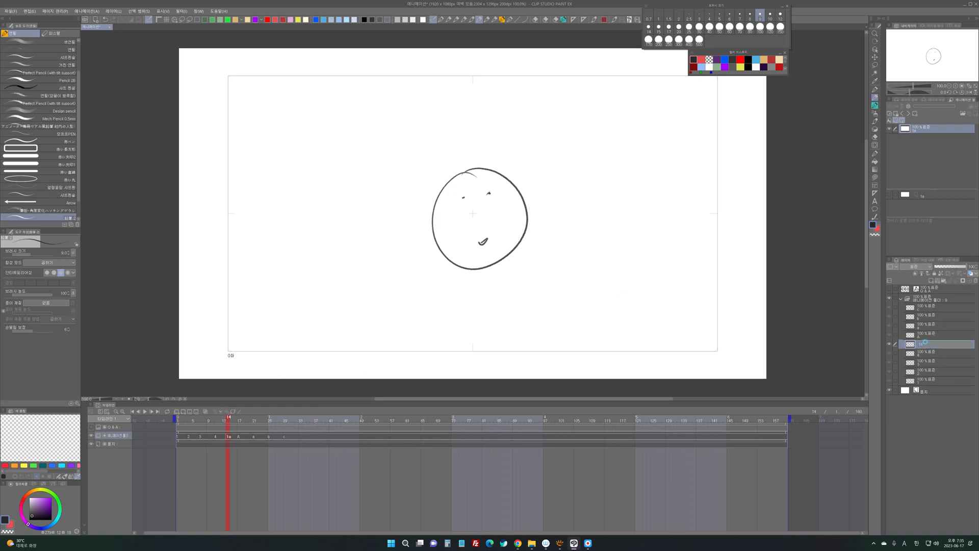
{"action": "type", "text": "5"}
{"action": "key", "text": "Return"}
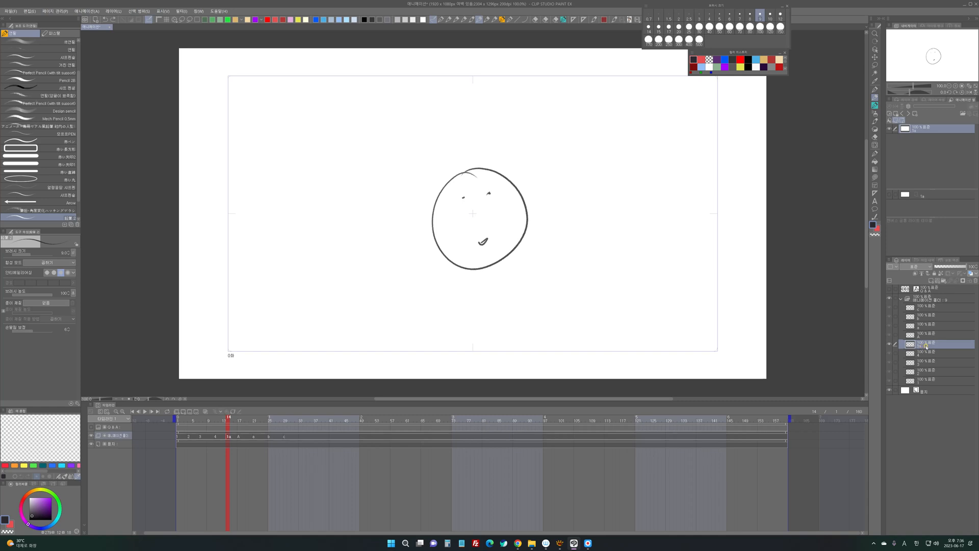
- Undo the cel renaming, the deletion of cel 5 and the insertion of the copied face cel
{"action": "key", "text": "ctrl+z"}
{"action": "key", "text": "ctrl+z"}
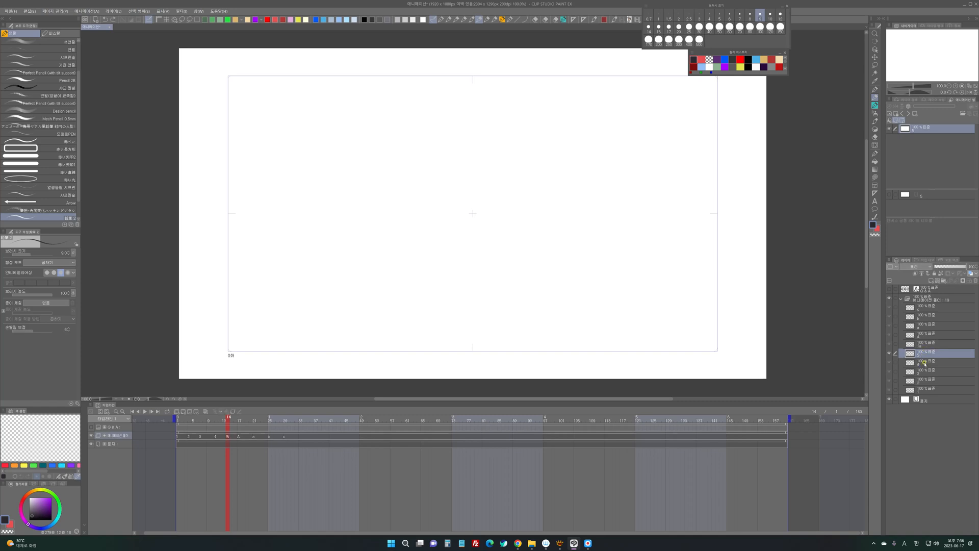
{"action": "key", "text": "ctrl+z"}
- Wrap cel 5 in a new folder and paste a copy of face cel 1 into that folder
{"action": "left_click", "coordinate": [920, 378]}
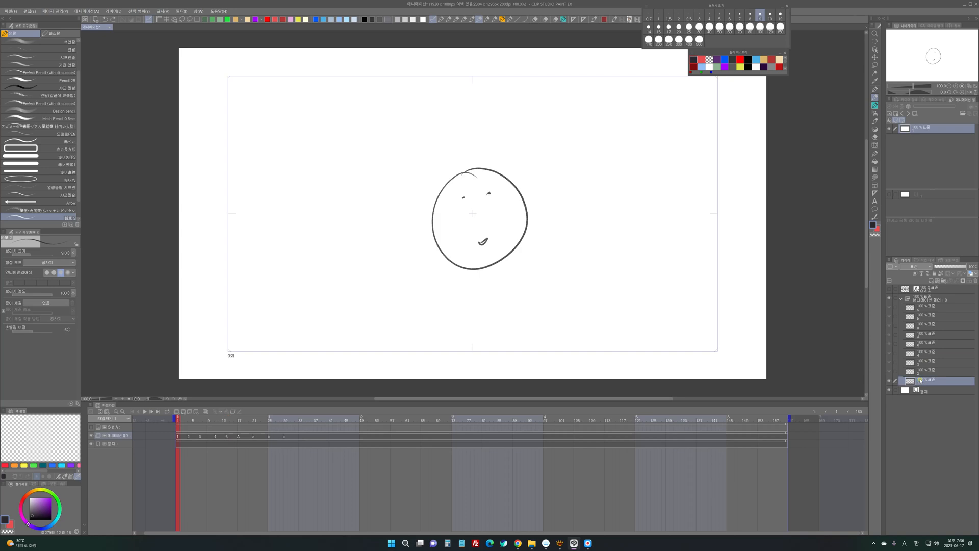
{"action": "left_click", "coordinate": [921, 345]}
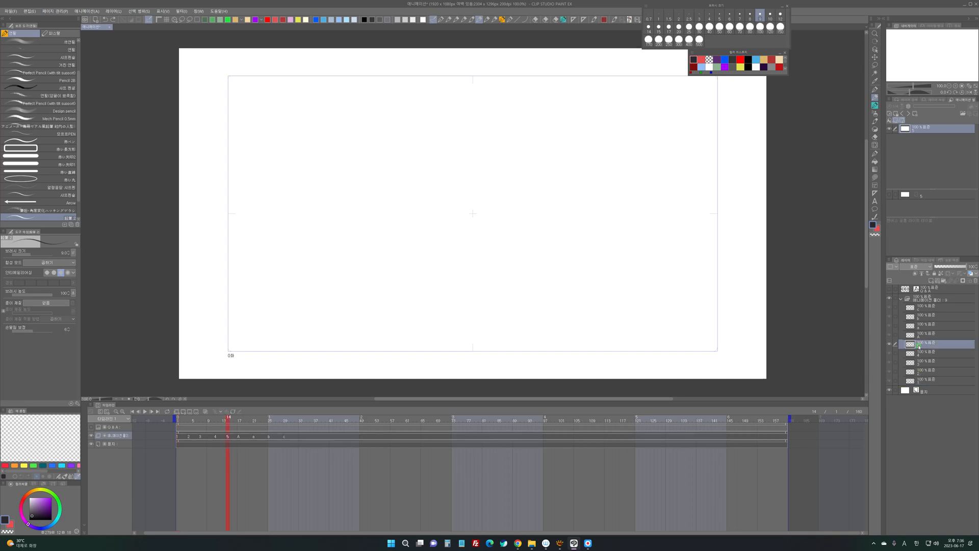
{"action": "right_click", "coordinate": [919, 346]}
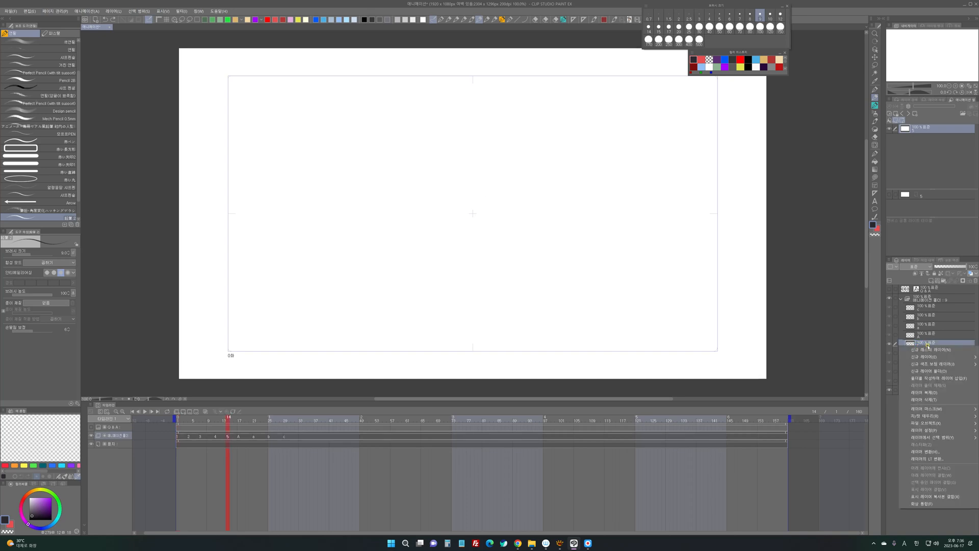
{"action": "left_click", "coordinate": [930, 377]}
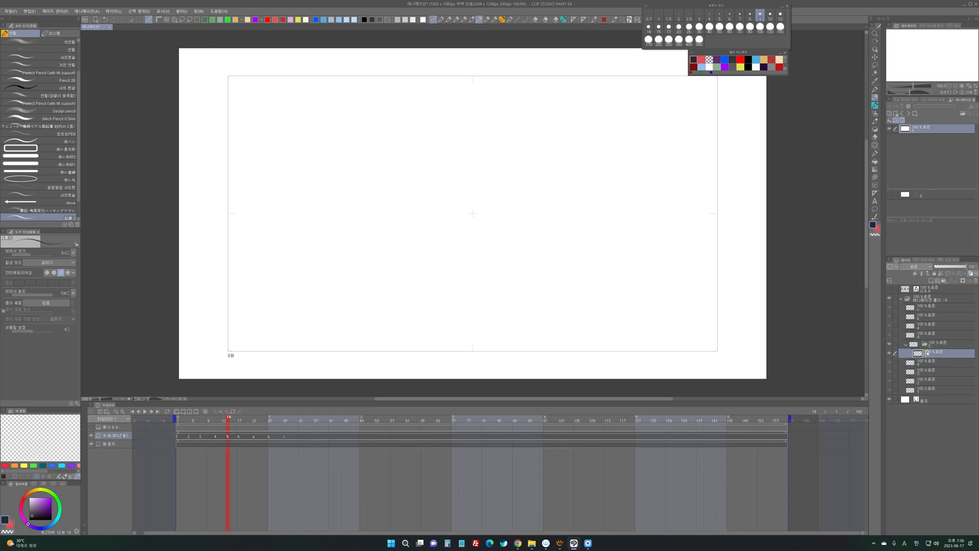
{"action": "key", "text": "ctrl+v"}
- Undo the pasting of the face copy and the grouping of cel 5 into a folder
{"action": "left_click", "coordinate": [927, 346]}
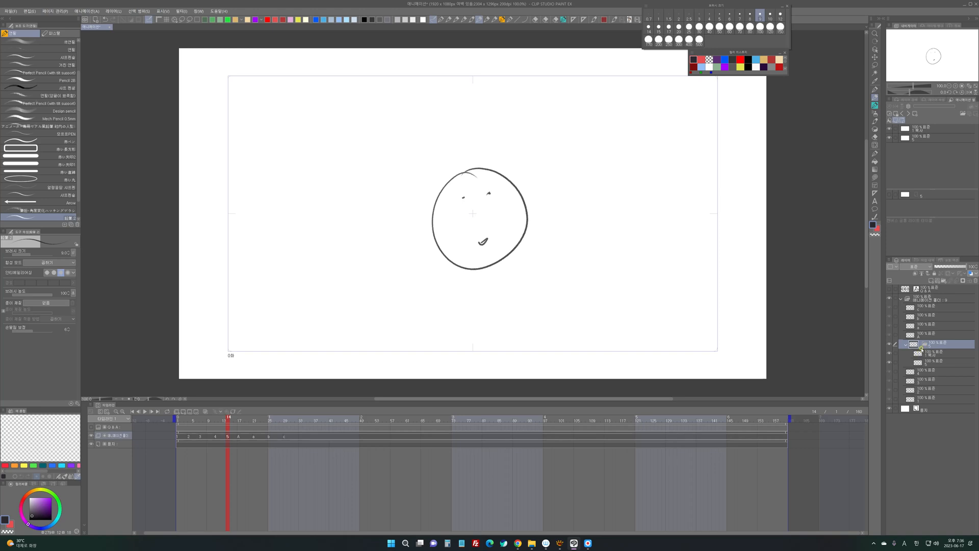
{"action": "right_click", "coordinate": [923, 345]}
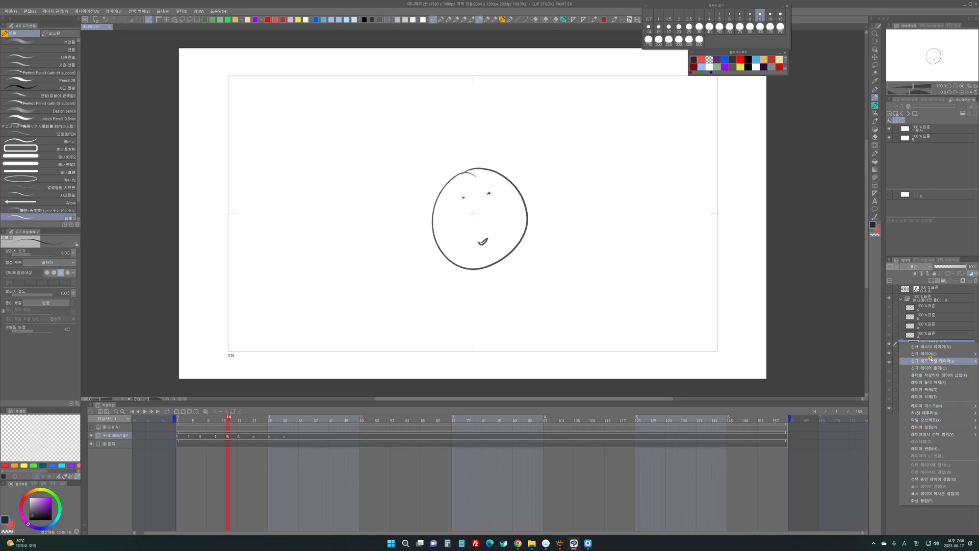
{"action": "left_click", "coordinate": [929, 340]}
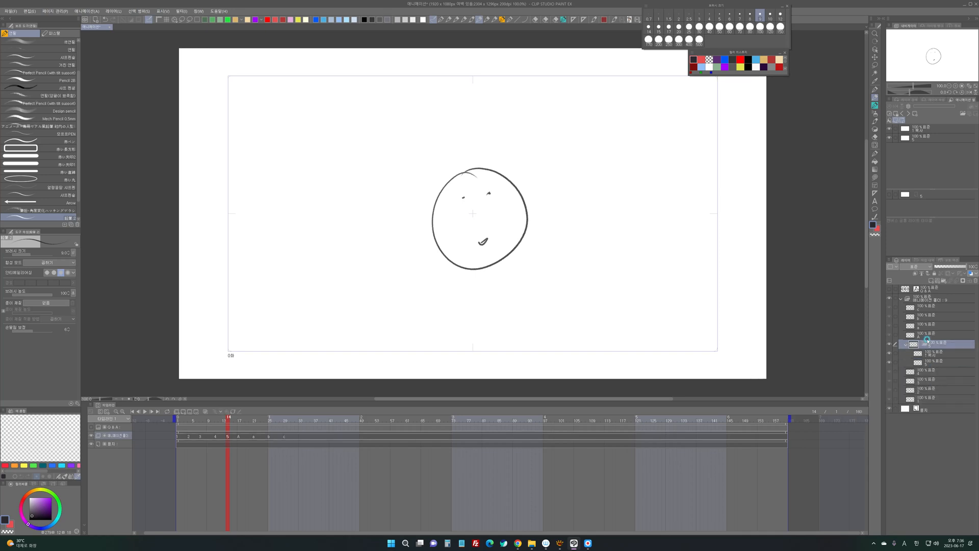
{"action": "key", "text": "ctrl+z"}
{"action": "key", "text": "ctrl+z"}
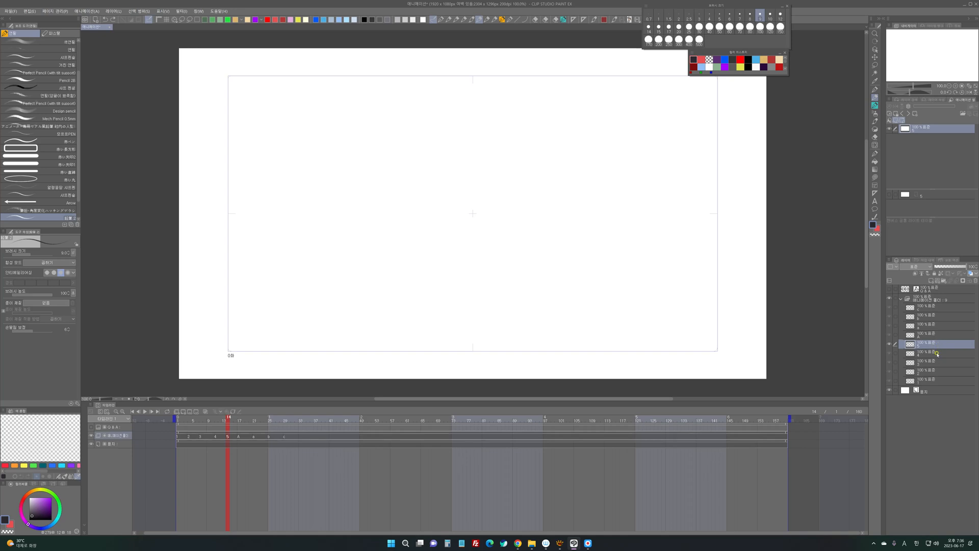
- Try again to paste a copy of cel 1 into a folder holding cel 5, and undo it
{"action": "left_click", "coordinate": [924, 379]}
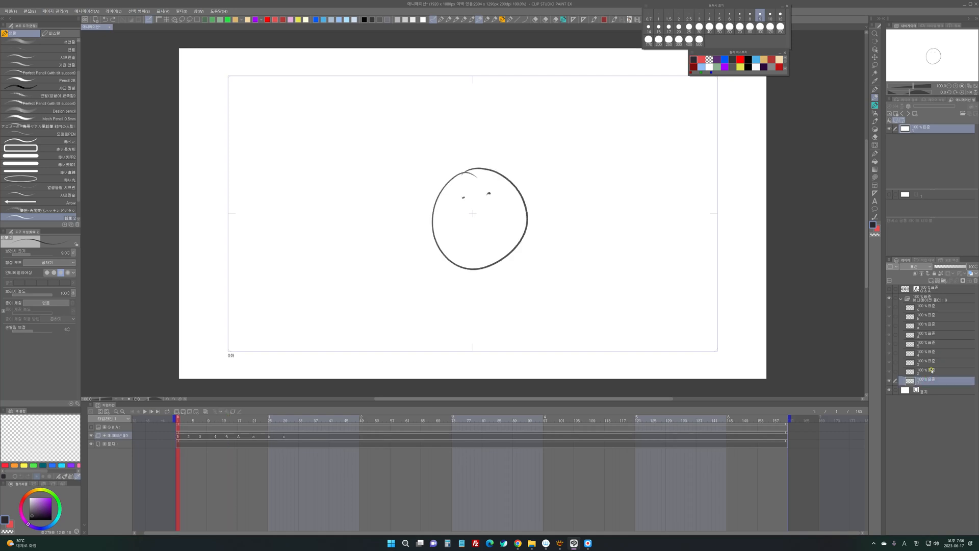
{"action": "left_click", "coordinate": [924, 345]}
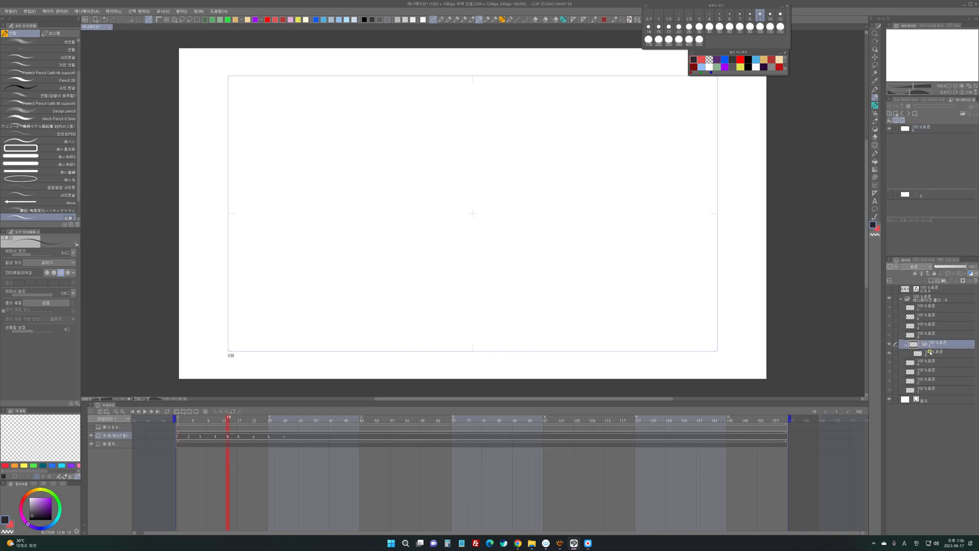
{"action": "key", "text": "ctrl+v"}
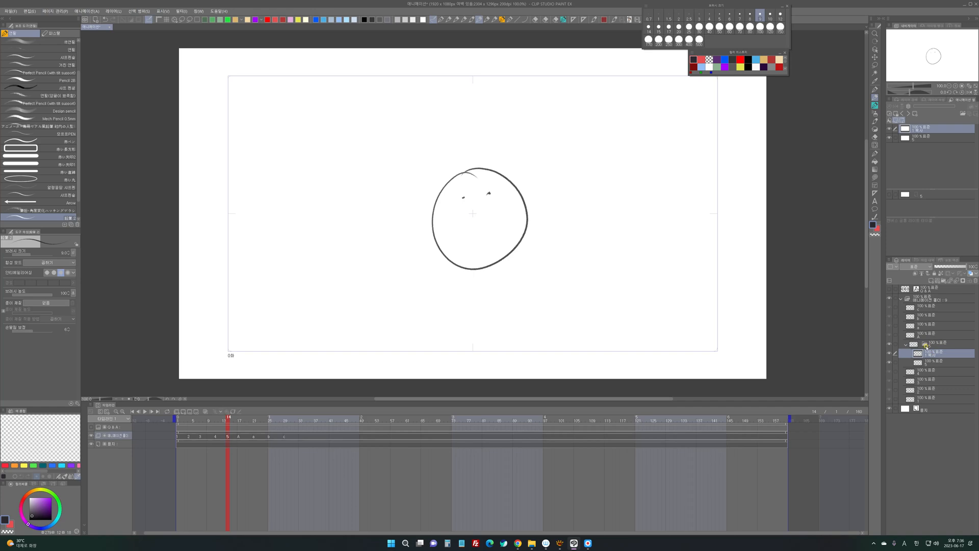
{"action": "key", "text": "ctrl+z"}
{"action": "key", "text": "ctrl+z"}
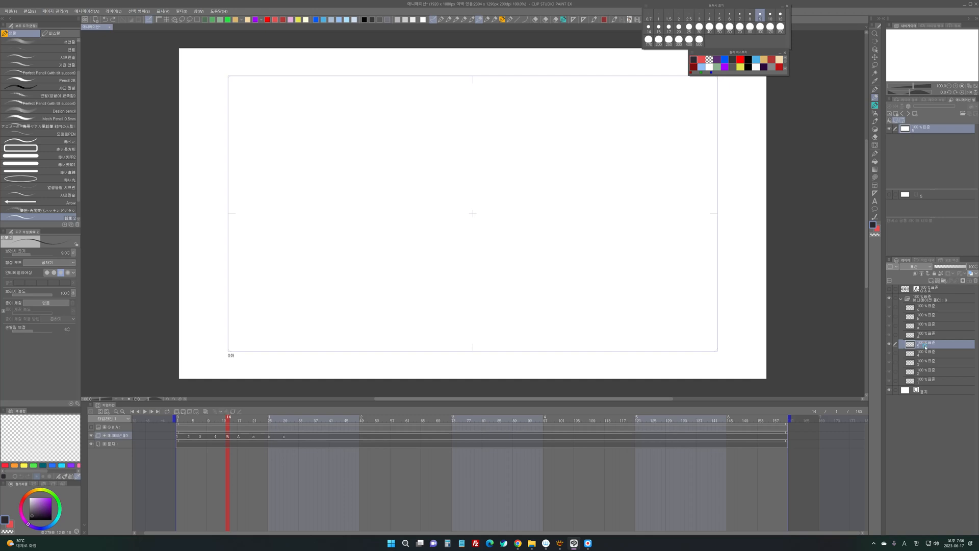
- Paste a copy of cel 1 above cel 5, assigned to frame 13, and rename that copy 5
{"action": "key", "text": "ctrl+shift+n"}
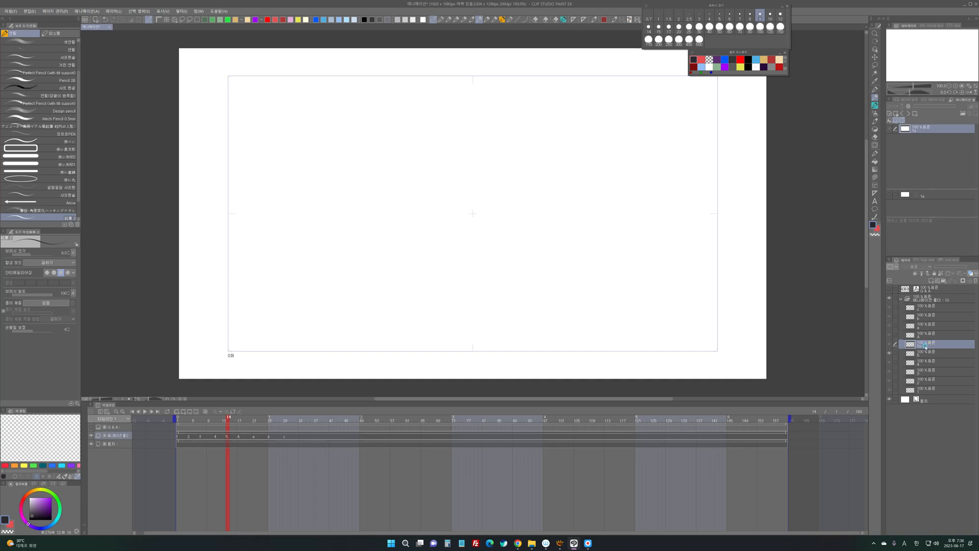
{"action": "right_click", "coordinate": [225, 435]}
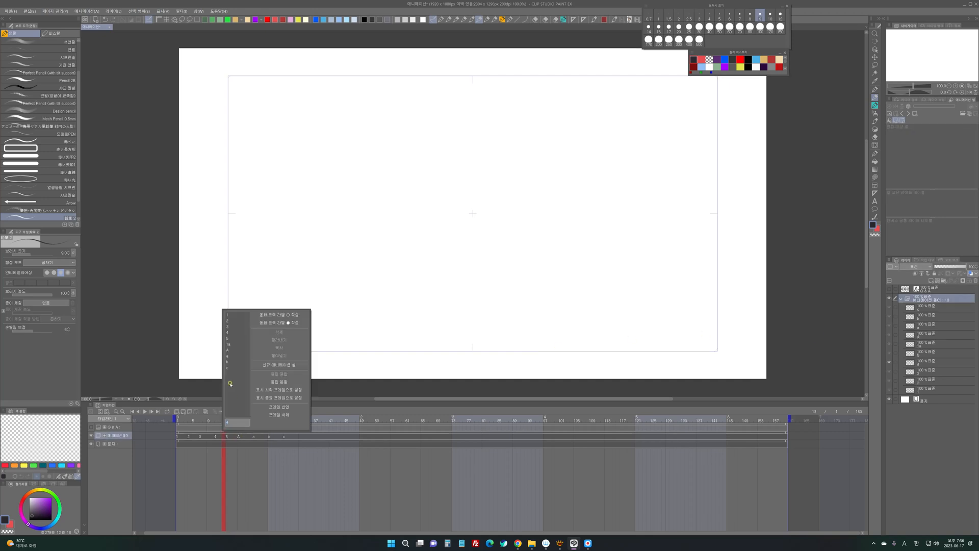
{"action": "left_click", "coordinate": [228, 344]}
{"action": "double_click", "coordinate": [926, 345]}
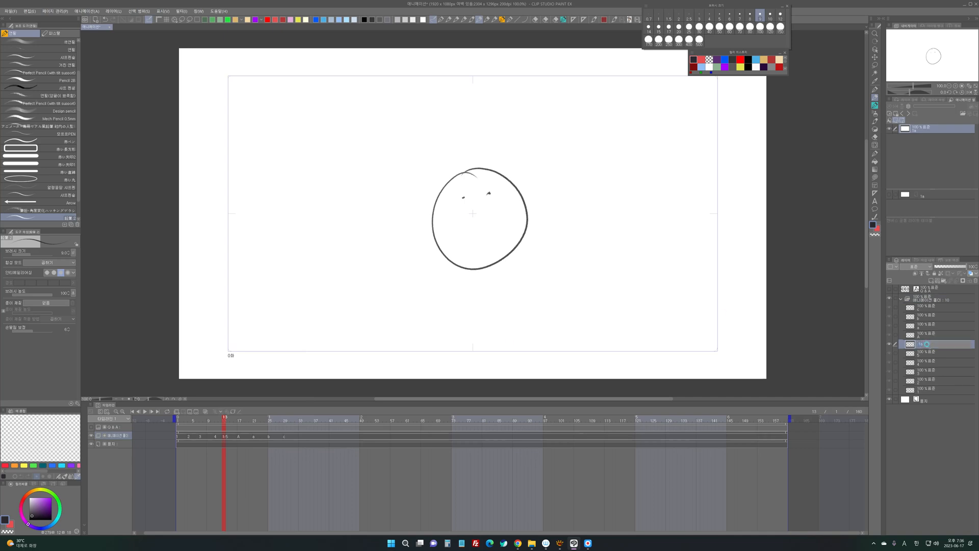
{"action": "key", "text": "Return"}
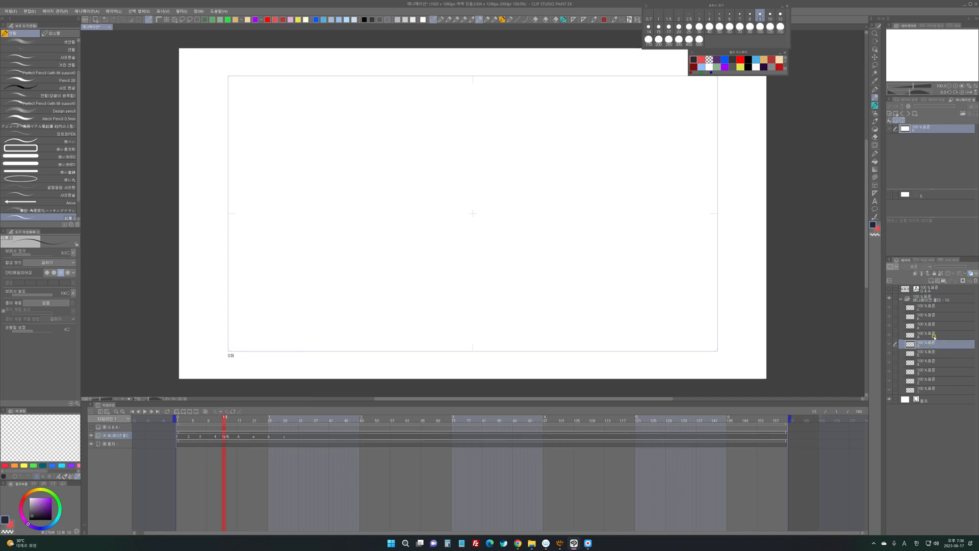
- Undo the copied cel's renaming, its assignment to frame 13 and its insertion above cel 5
{"action": "key", "text": "ctrl+z"}
{"action": "key", "text": "ctrl+z"}
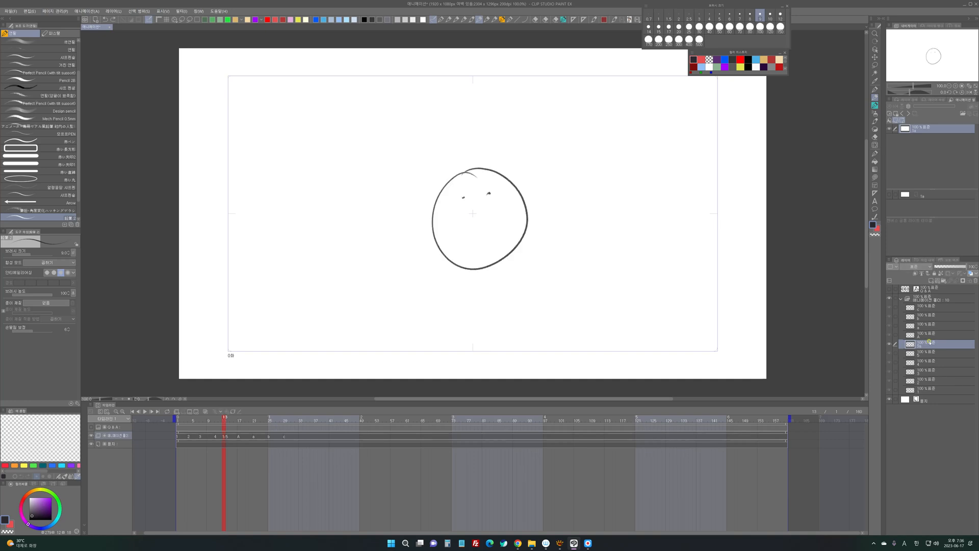
{"action": "key", "text": "ctrl+z"}
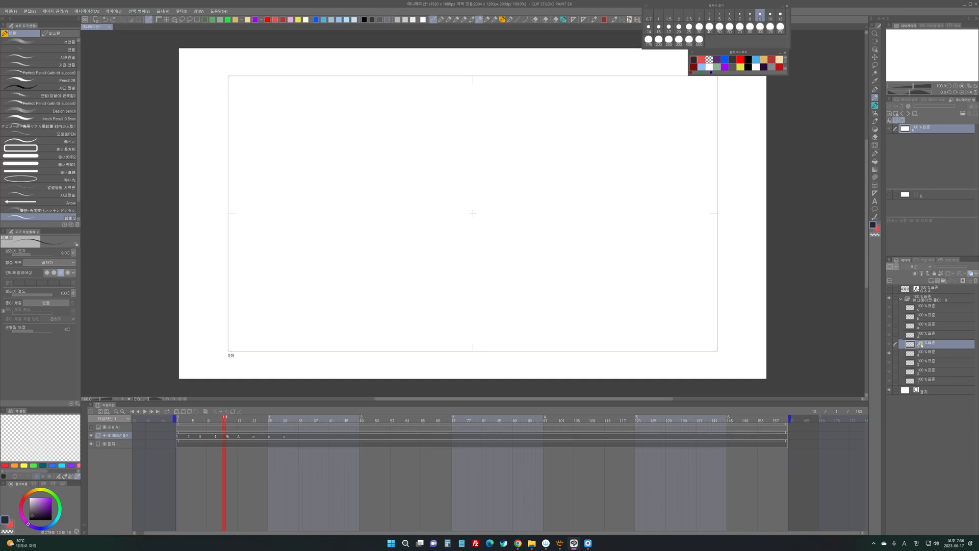
- Group cel 5 into a folder and paste a copy of face cel 1 inside it at frame 14
{"action": "key", "text": "ctrl+g"}
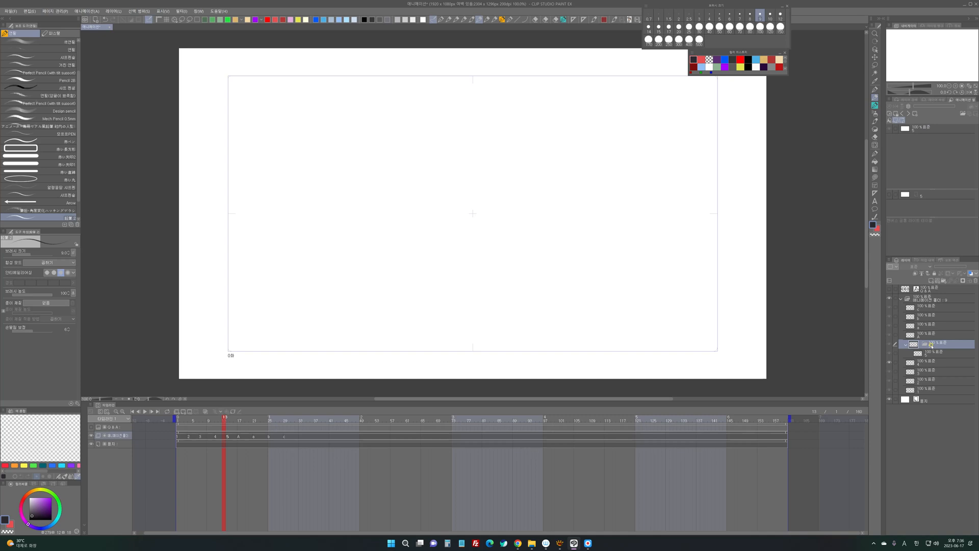
{"action": "key", "text": "ctrl+v"}
{"action": "key", "text": "Right"}
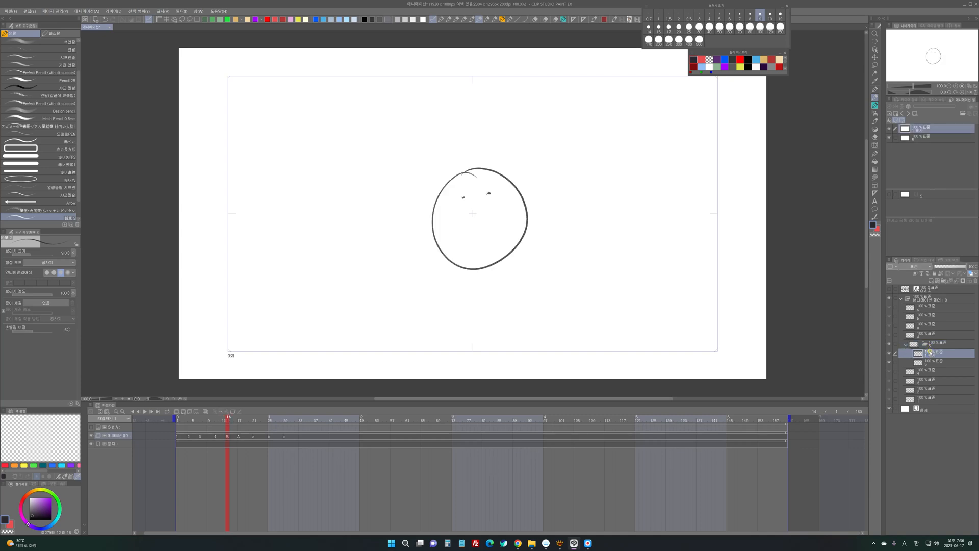
- Merge the cel 5 folder and its contents into a single cel
{"action": "left_click", "coordinate": [931, 346]}
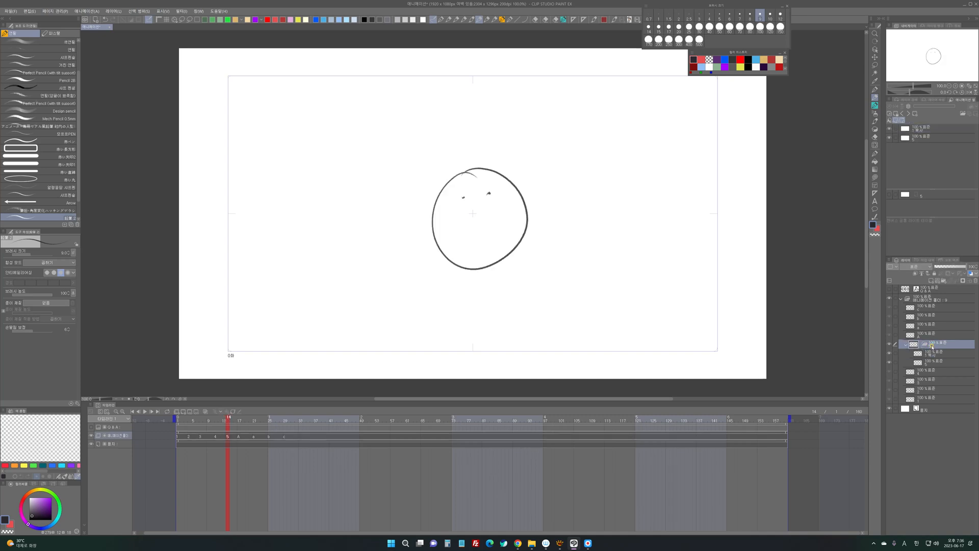
{"action": "right_click", "coordinate": [932, 346]}
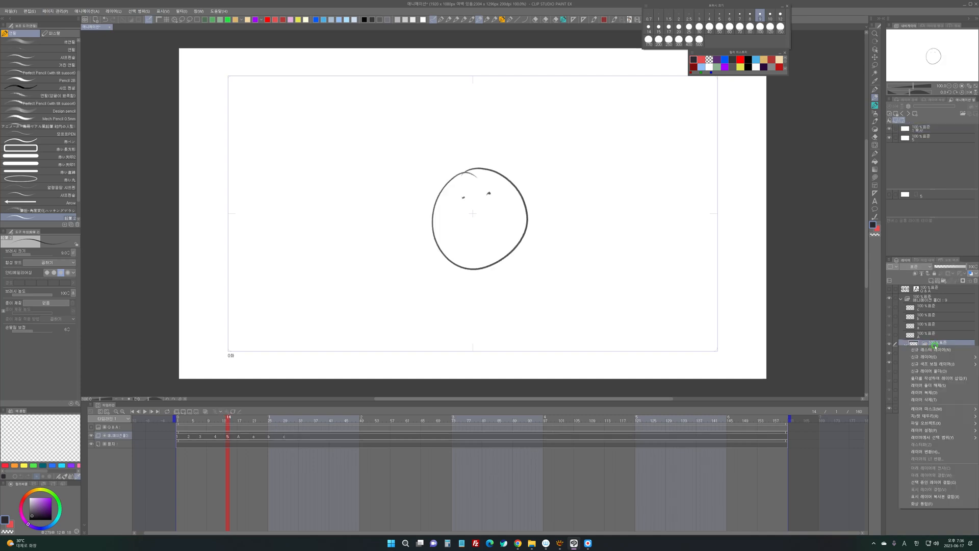
{"action": "left_click", "coordinate": [935, 483]}
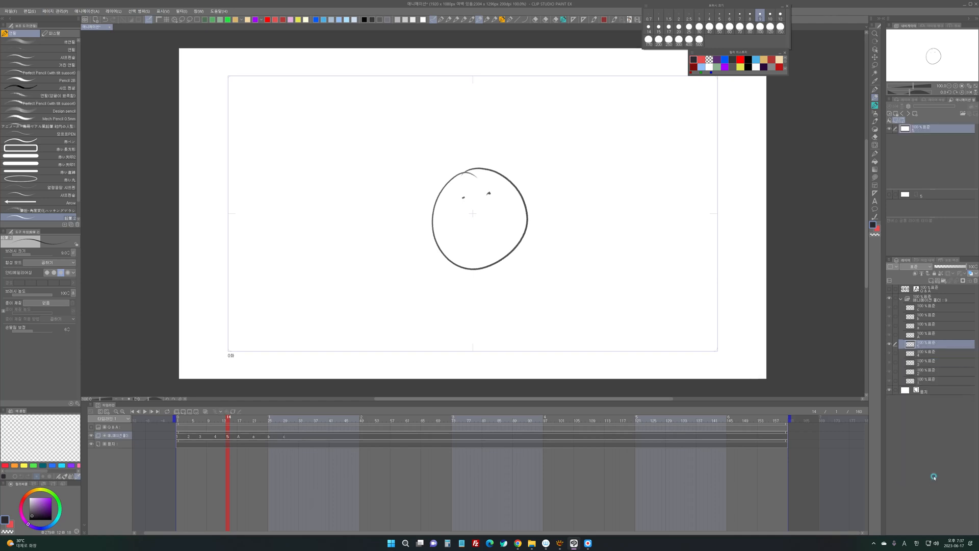
{"action": "right_click", "coordinate": [920, 343]}
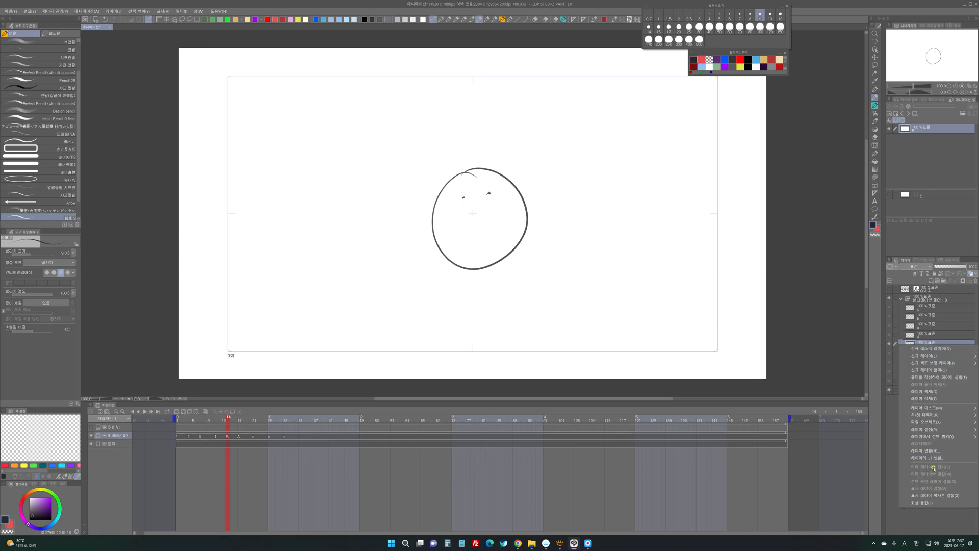
{"action": "left_click", "coordinate": [914, 340]}
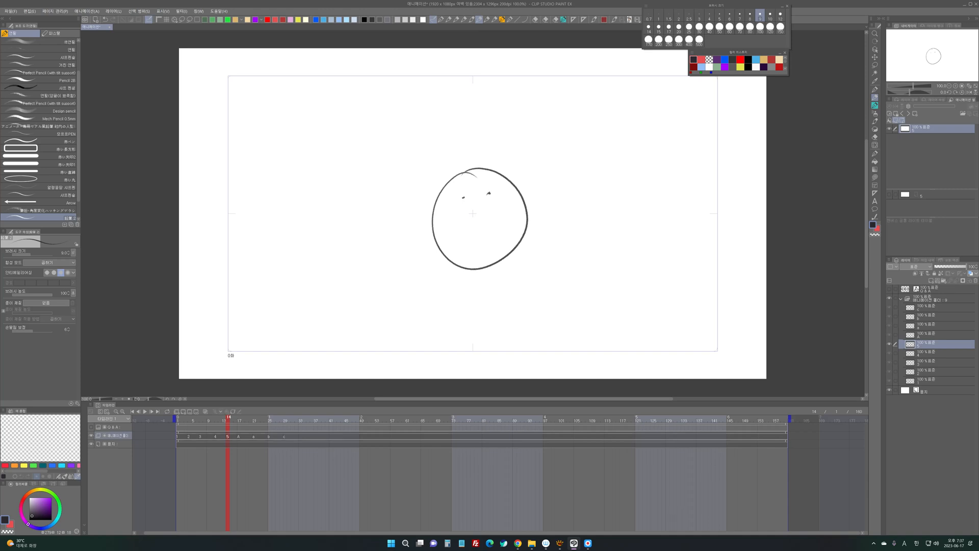
{"action": "key", "text": "alt+Tab"}
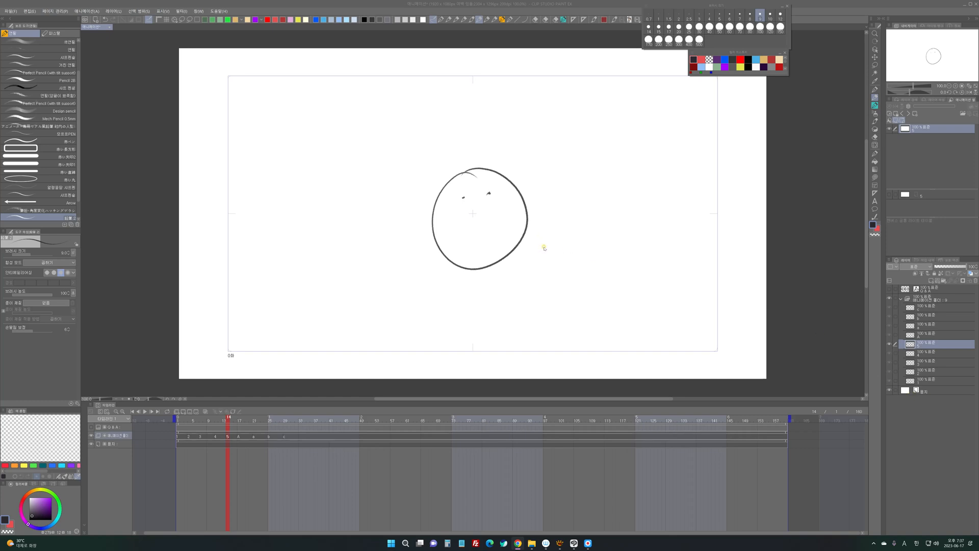
- Hide the paper layer and the animation folder, and add a new raster layer at the top of the layer stack
{"action": "scroll", "coordinate": [543, 246], "scroll_direction": "down", "scroll_amount": 4}
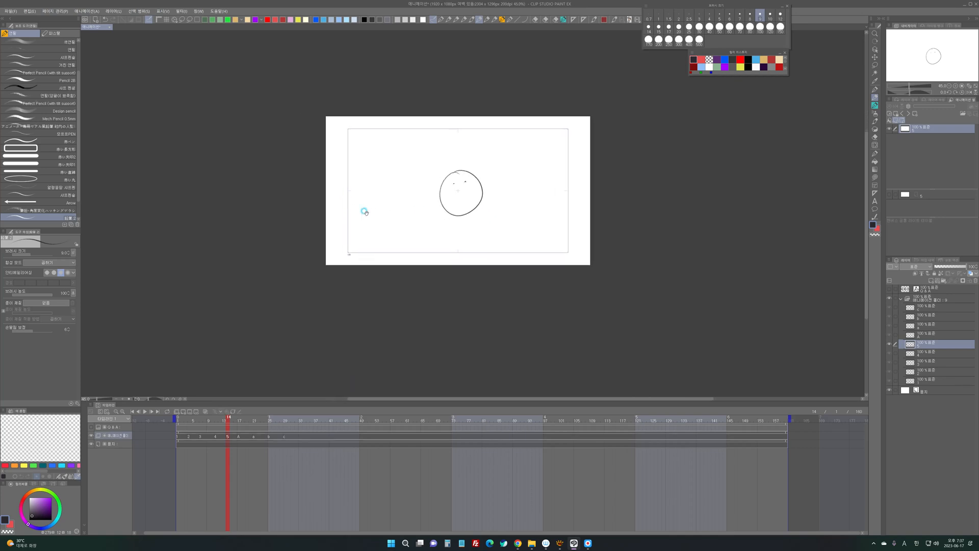
{"action": "left_click", "coordinate": [928, 389]}
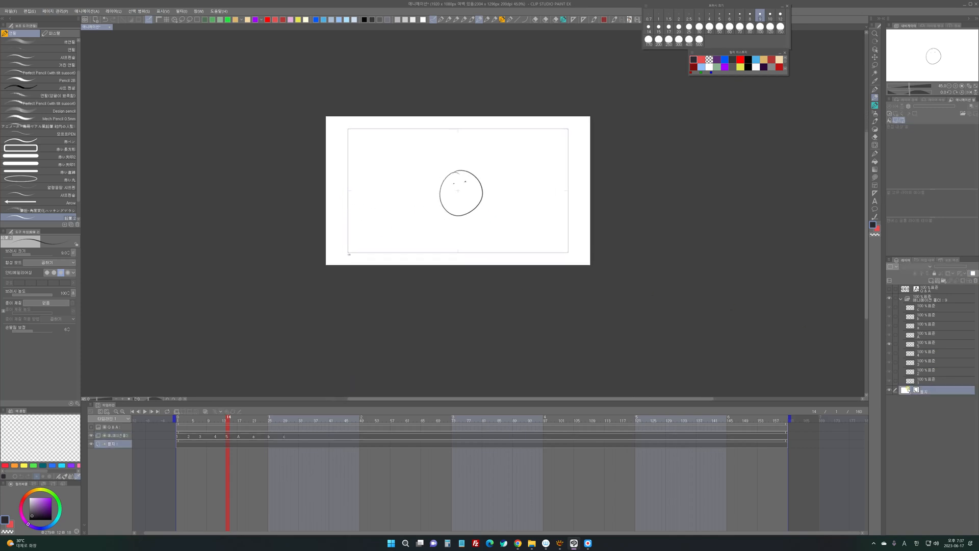
{"action": "left_click", "coordinate": [890, 390]}
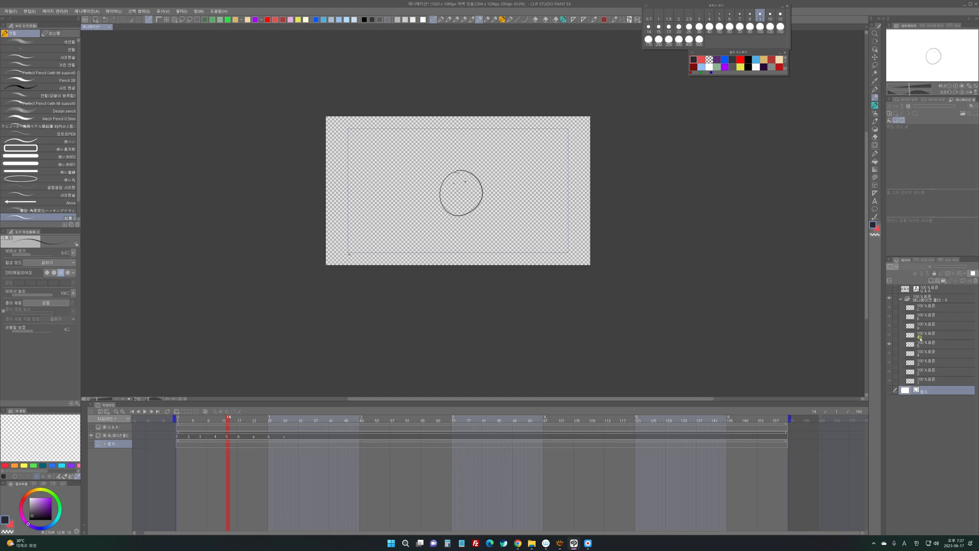
{"action": "left_click", "coordinate": [919, 290]}
{"action": "key", "text": "ctrl+shift+n"}
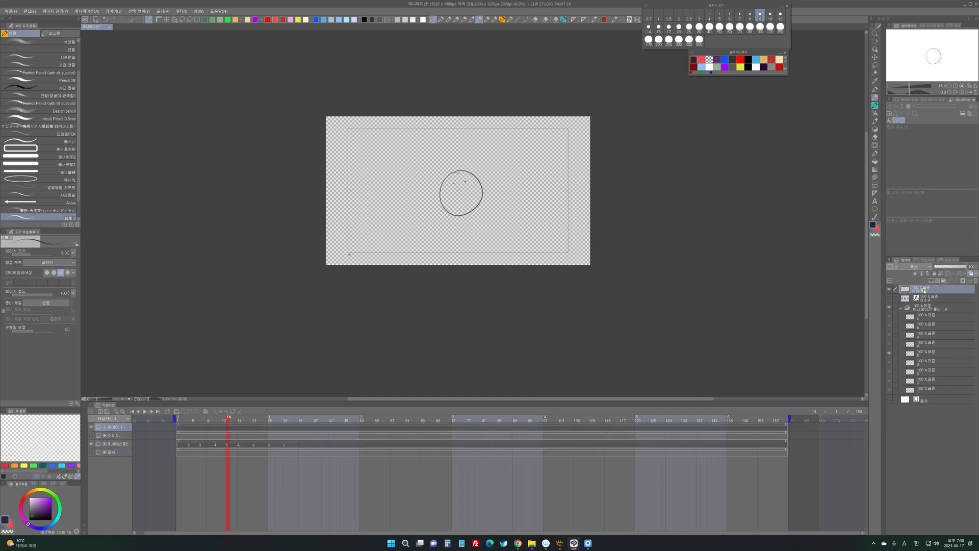
{"action": "left_click", "coordinate": [889, 308]}
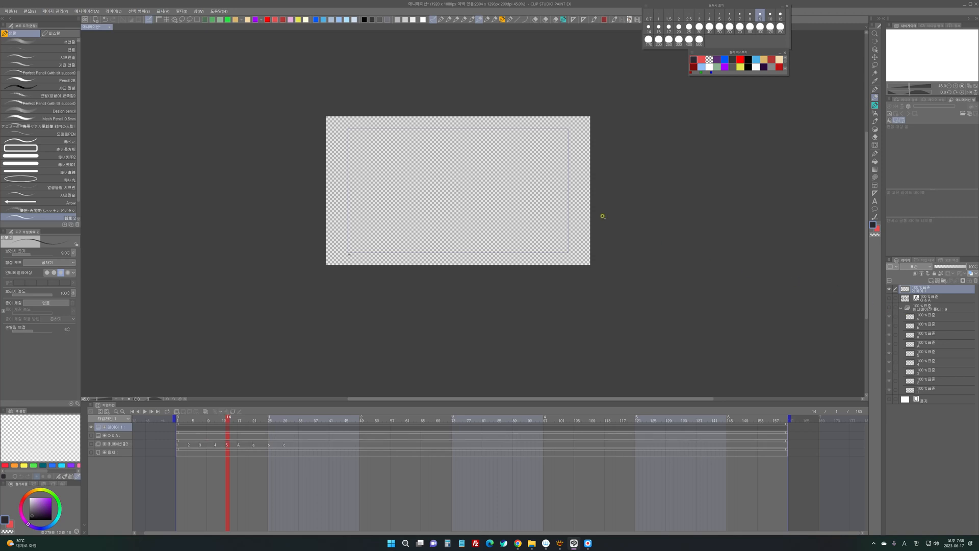
- Fill the new raster layer with white and move it directly above the paper layer
{"action": "left_click", "coordinate": [710, 67]}
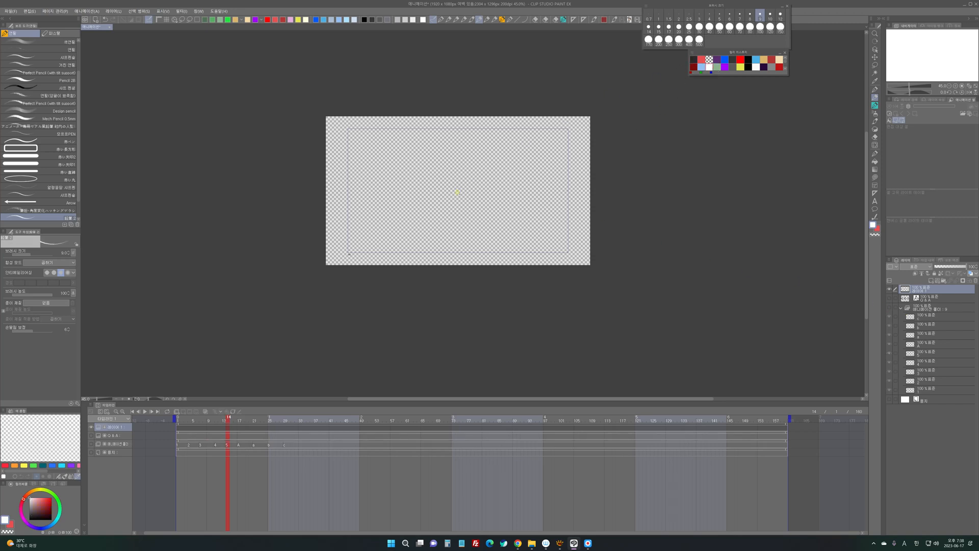
{"action": "key", "text": "g"}
{"action": "left_click", "coordinate": [464, 198]}
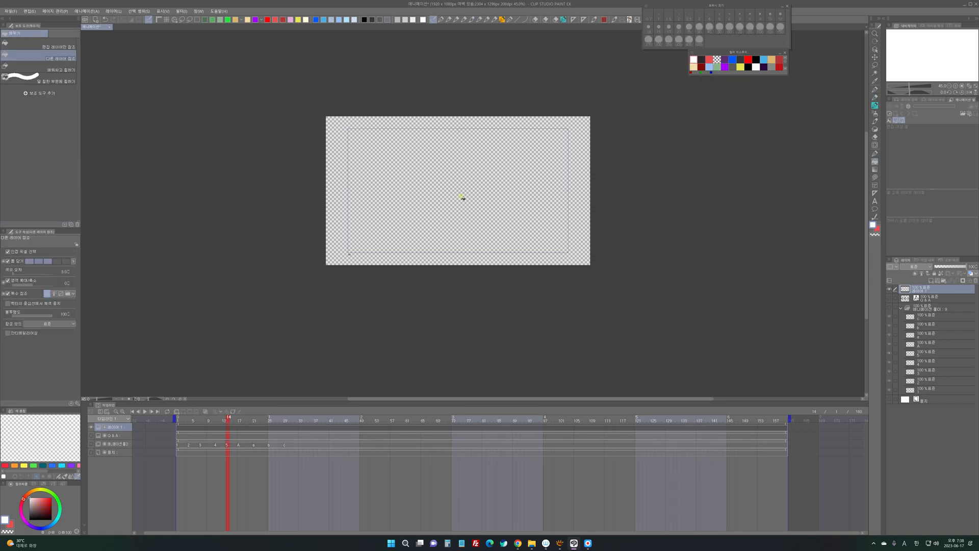
{"action": "key", "text": "p"}
{"action": "left_click_drag", "start_coordinate": [922, 290], "coordinate": [918, 392]}
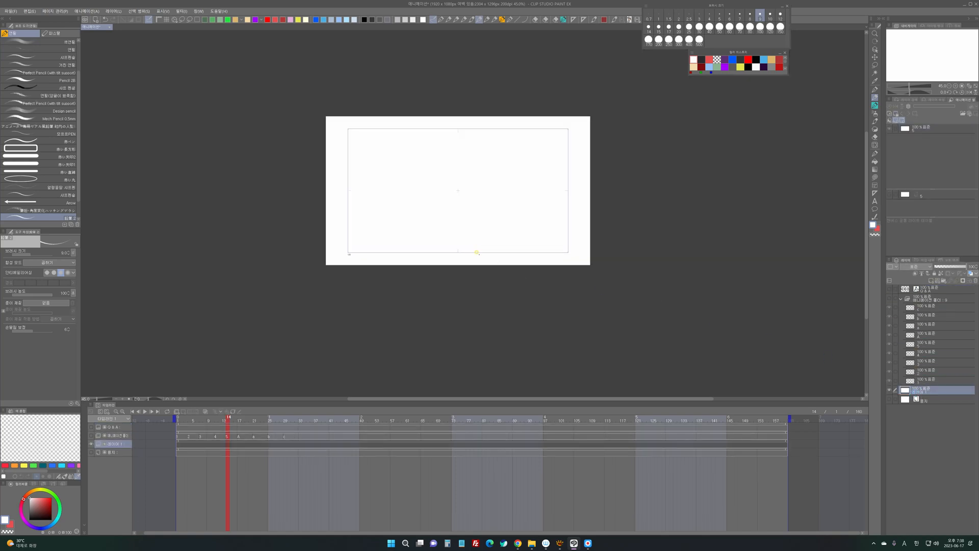
- Extend the canvas downward to about 1.6 times its height and leftward to about 1.8 times its width
{"action": "key", "text": "ctrl+alt+c"}
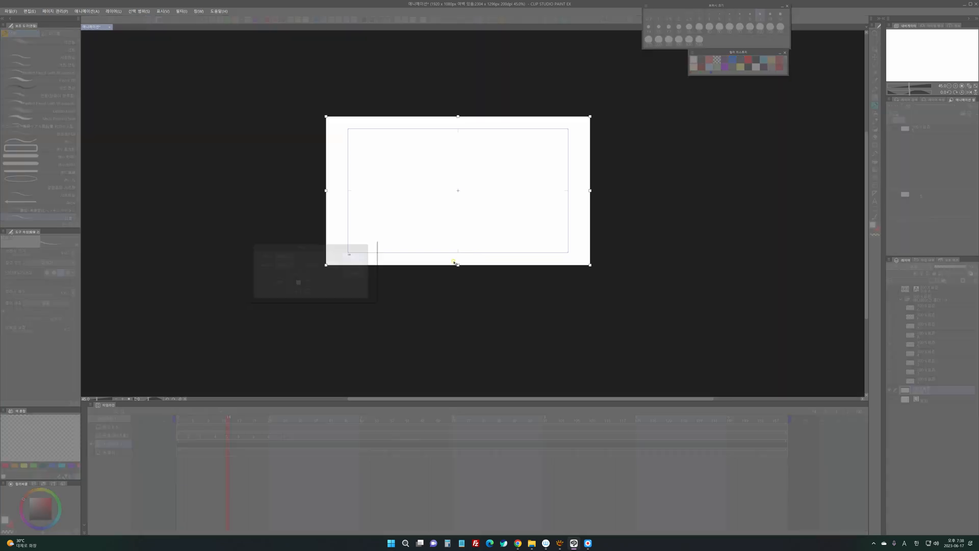
{"action": "left_click_drag", "start_coordinate": [455, 264], "coordinate": [455, 358]}
{"action": "left_click_drag", "start_coordinate": [326, 237], "coordinate": [111, 237]}
{"action": "left_click", "coordinate": [360, 254]}
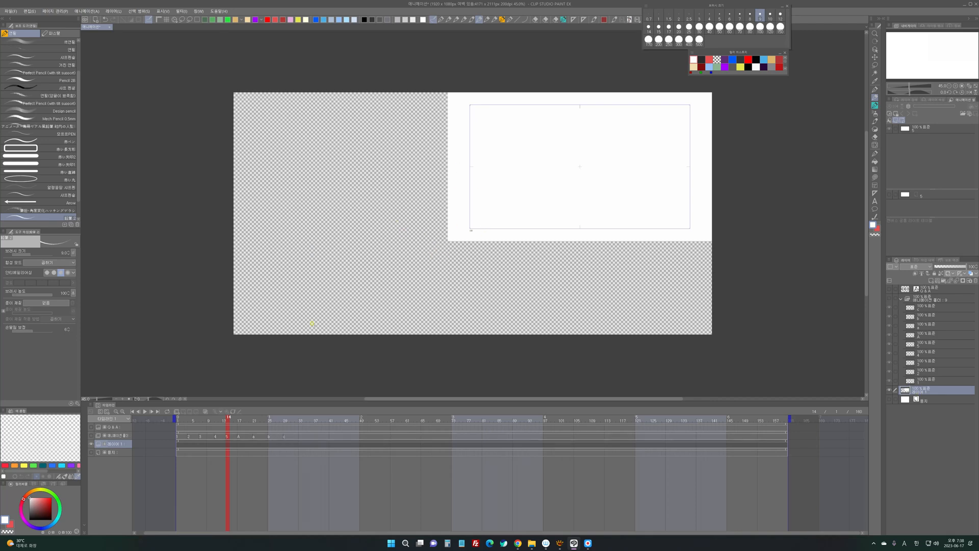
- Toggle the visibility of the paper layer and the white raster layer to compare how each covers the enlarged canvas
{"action": "left_click", "coordinate": [889, 399]}
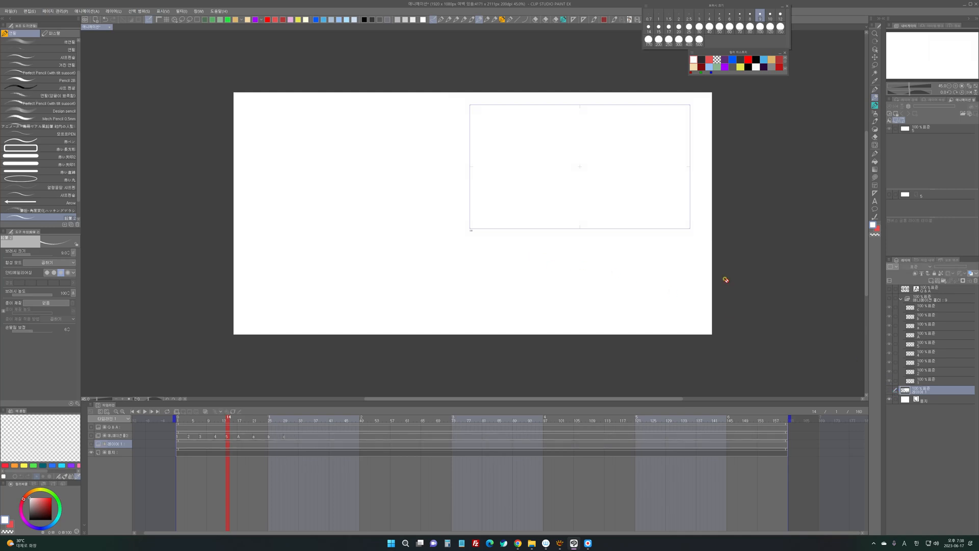
{"action": "left_click", "coordinate": [890, 390]}
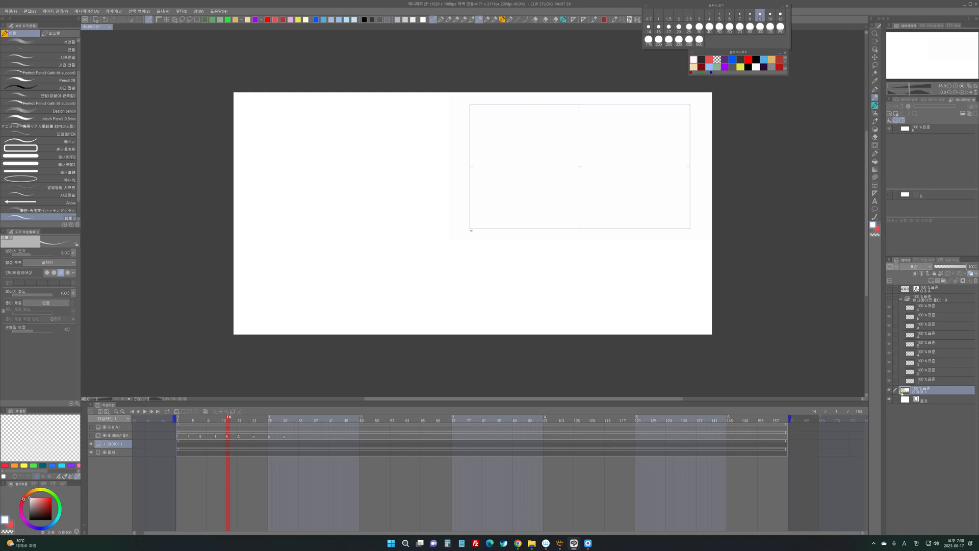
{"action": "left_click", "coordinate": [890, 399]}
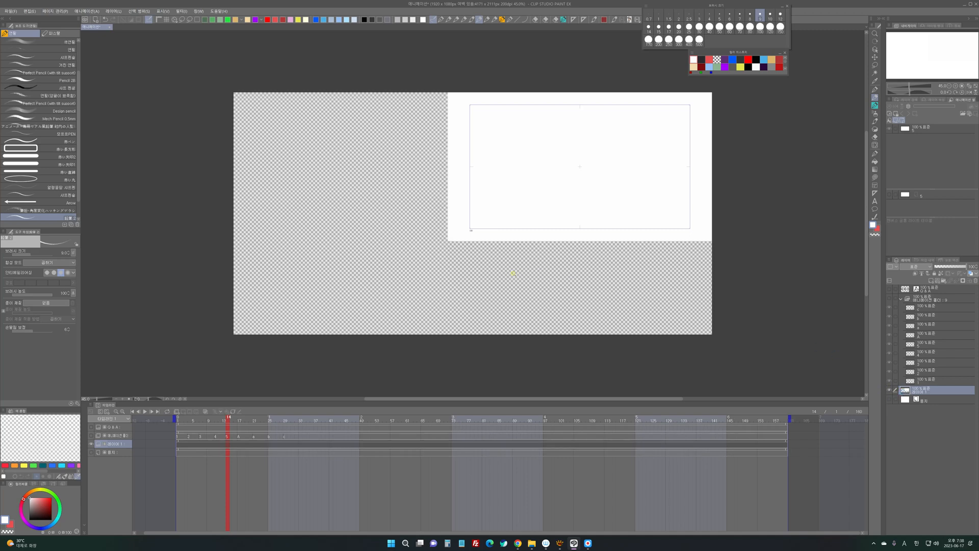
- Fill the transparent area of the raster layer with white, and delete that layer
{"action": "key", "text": "g"}
{"action": "left_click", "coordinate": [499, 279]}
{"action": "key", "text": "p"}
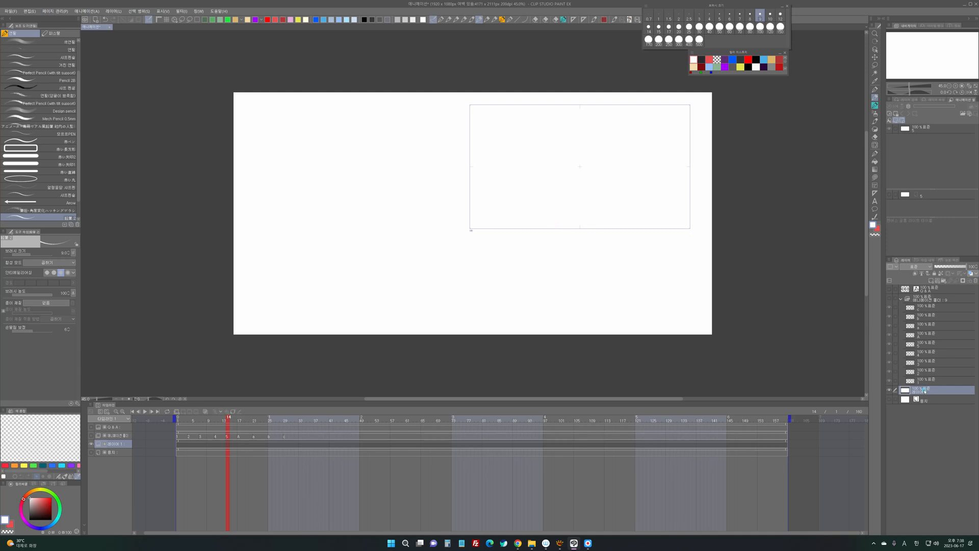
{"action": "key", "text": "Delete"}
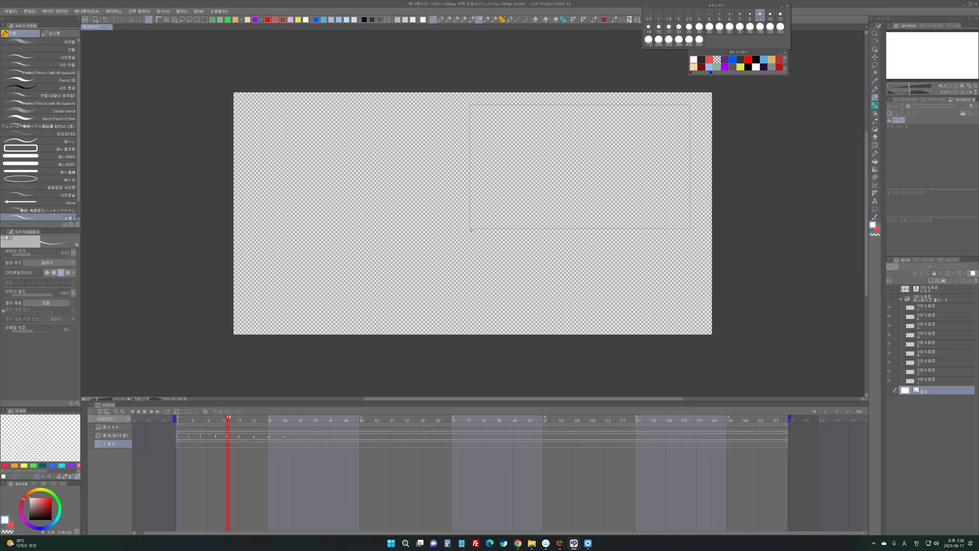
{"action": "key", "text": "alt+Tab"}
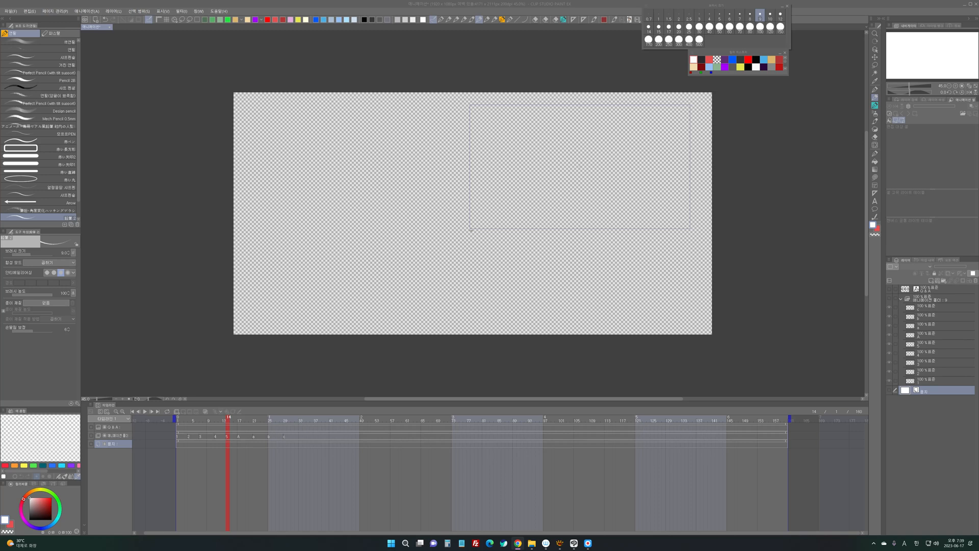
- Show the paper layer and select cel 1 in the animation folder
{"action": "left_click", "coordinate": [888, 390]}
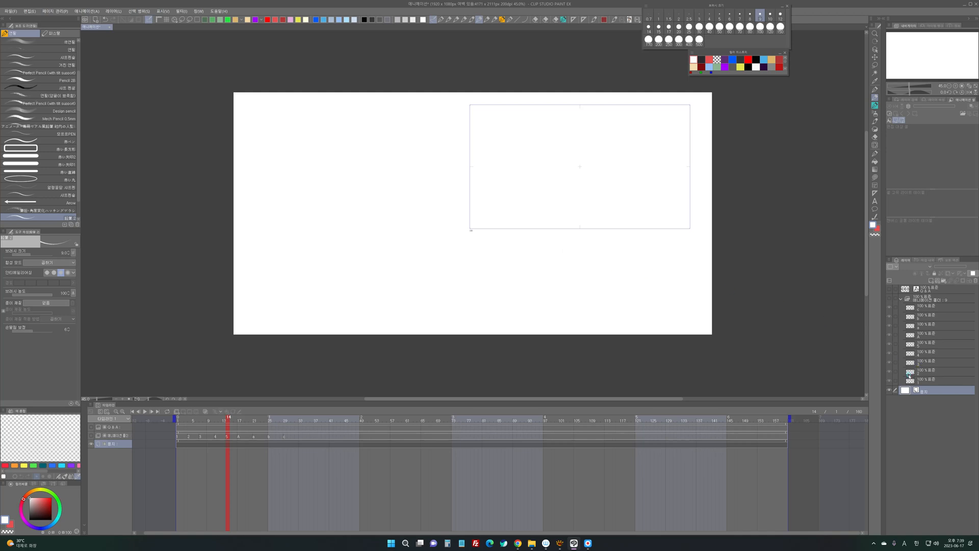
{"action": "left_click", "coordinate": [910, 379]}
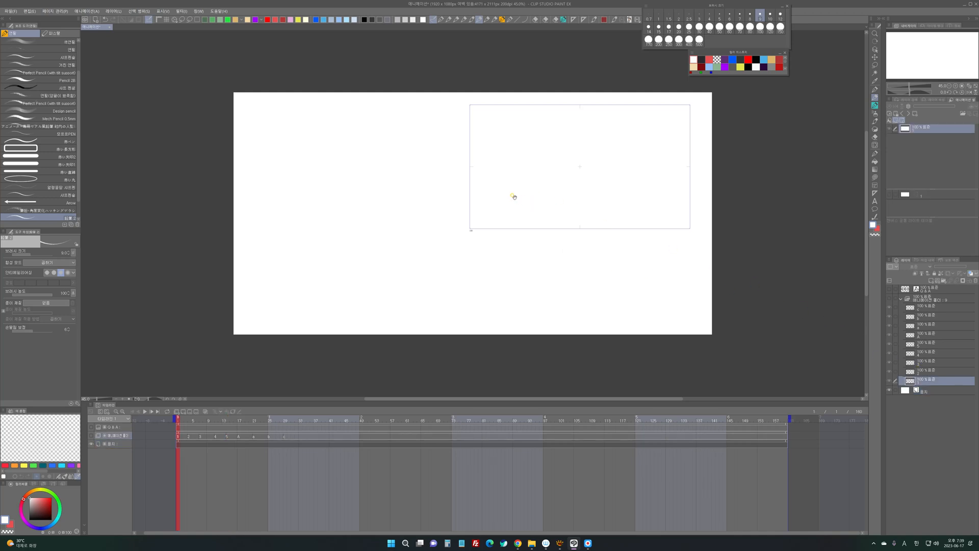
{"action": "left_click_drag", "start_coordinate": [515, 196], "coordinate": [482, 175]}
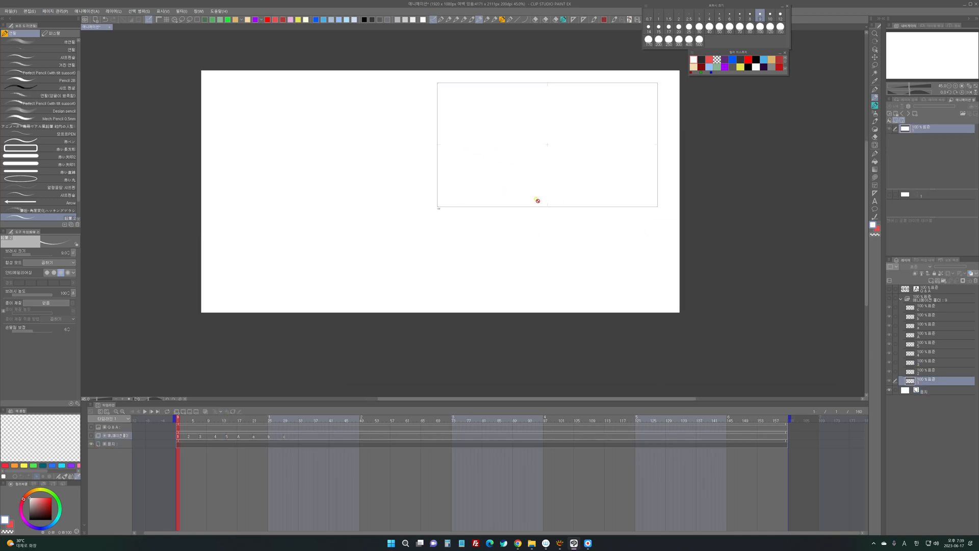
{"action": "left_click_drag", "start_coordinate": [546, 125], "coordinate": [556, 127]}
{"action": "left_click", "coordinate": [544, 137]}
{"action": "left_click", "coordinate": [555, 135]}
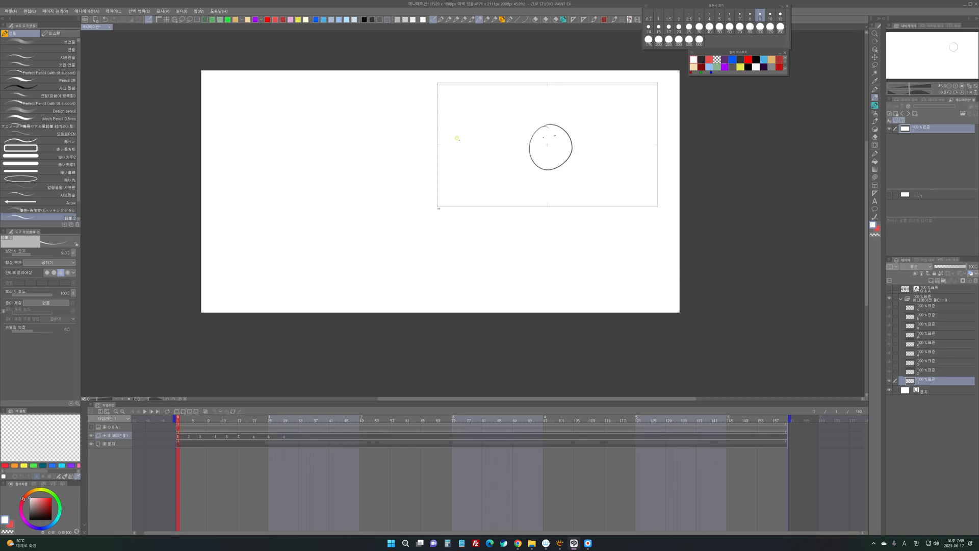
{"action": "key", "text": "Delete"}
- On cel 1, sketch a small standing figure in the dark colour with a camera and its view lines facing it from the left
{"action": "left_click", "coordinate": [709, 60]}
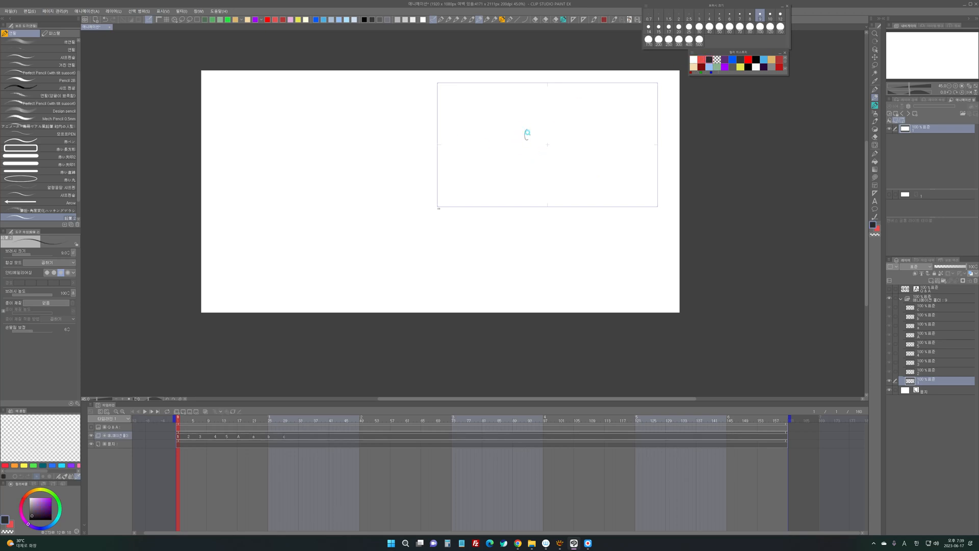
{"action": "left_click_drag", "start_coordinate": [527, 133], "coordinate": [531, 177]}
{"action": "left_click_drag", "start_coordinate": [494, 135], "coordinate": [496, 134]}
{"action": "mouse_move", "coordinate": [497, 134]}
{"action": "left_mouse_down"}
{"action": "mouse_move", "coordinate": [500, 144]}
{"action": "mouse_move", "coordinate": [482, 147]}
{"action": "mouse_move", "coordinate": [533, 119]}
{"action": "mouse_move", "coordinate": [562, 149]}
{"action": "left_mouse_up"}
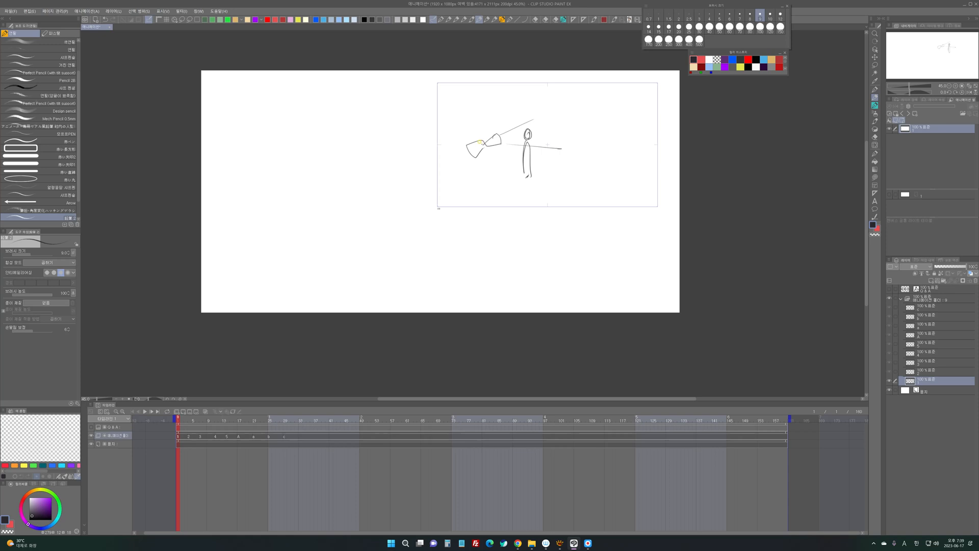
- Erase the tilted camera and redraw it level, with two view lines running past the figure
{"action": "key", "text": "e"}
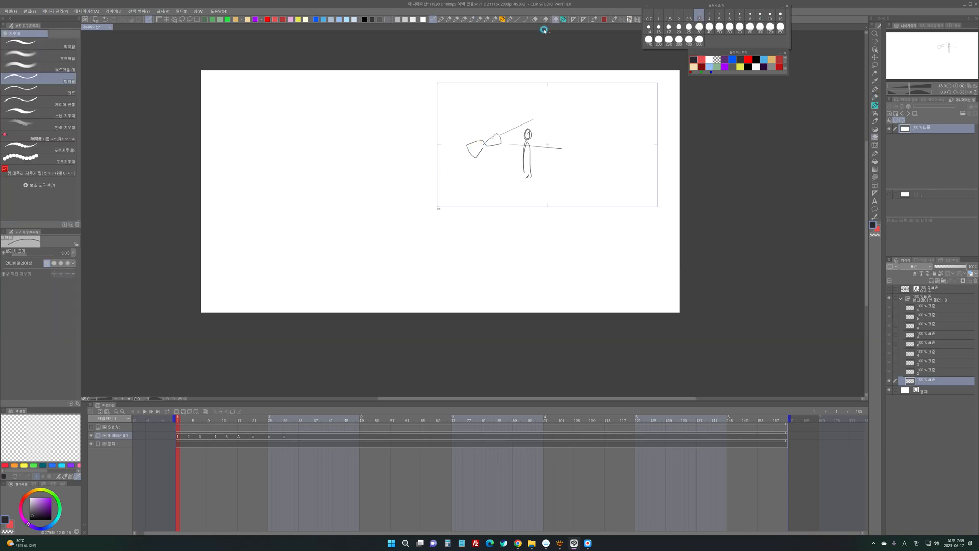
{"action": "left_click", "coordinate": [535, 19]}
{"action": "mouse_move", "coordinate": [470, 145]}
{"action": "left_mouse_down"}
{"action": "mouse_move", "coordinate": [503, 137]}
{"action": "mouse_move", "coordinate": [471, 149]}
{"action": "left_mouse_up"}
{"action": "key", "text": "p"}
{"action": "left_click_drag", "start_coordinate": [469, 136], "coordinate": [486, 148]}
{"action": "left_click_drag", "start_coordinate": [484, 141], "coordinate": [497, 131]}
{"action": "mouse_move", "coordinate": [497, 131]}
{"action": "left_mouse_down"}
{"action": "mouse_move", "coordinate": [500, 147]}
{"action": "mouse_move", "coordinate": [486, 144]}
{"action": "left_mouse_up"}
{"action": "left_click_drag", "start_coordinate": [543, 117], "coordinate": [505, 133]}
{"action": "left_click_drag", "start_coordinate": [526, 145], "coordinate": [561, 149]}
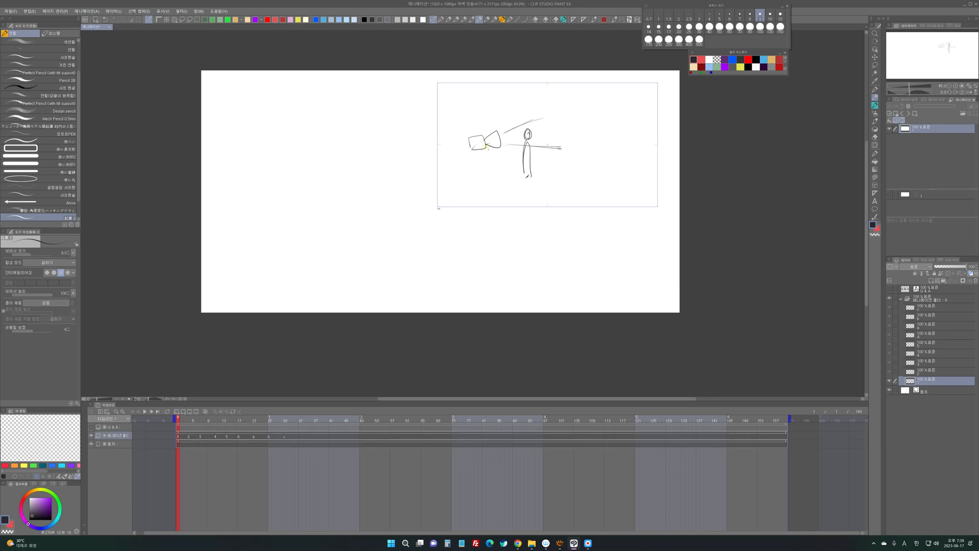
- Draw a curved arrow below the camera, darken the figure's head, and sketch the lower camera position with its view lines in red
{"action": "left_click_drag", "start_coordinate": [472, 151], "coordinate": [489, 172]}
{"action": "left_click_drag", "start_coordinate": [526, 130], "coordinate": [528, 136]}
{"action": "left_click", "coordinate": [701, 59]}
{"action": "mouse_move", "coordinate": [499, 162]}
{"action": "left_mouse_down"}
{"action": "mouse_move", "coordinate": [492, 175]}
{"action": "mouse_move", "coordinate": [508, 164]}
{"action": "mouse_move", "coordinate": [517, 93]}
{"action": "mouse_move", "coordinate": [557, 110]}
{"action": "left_mouse_up"}
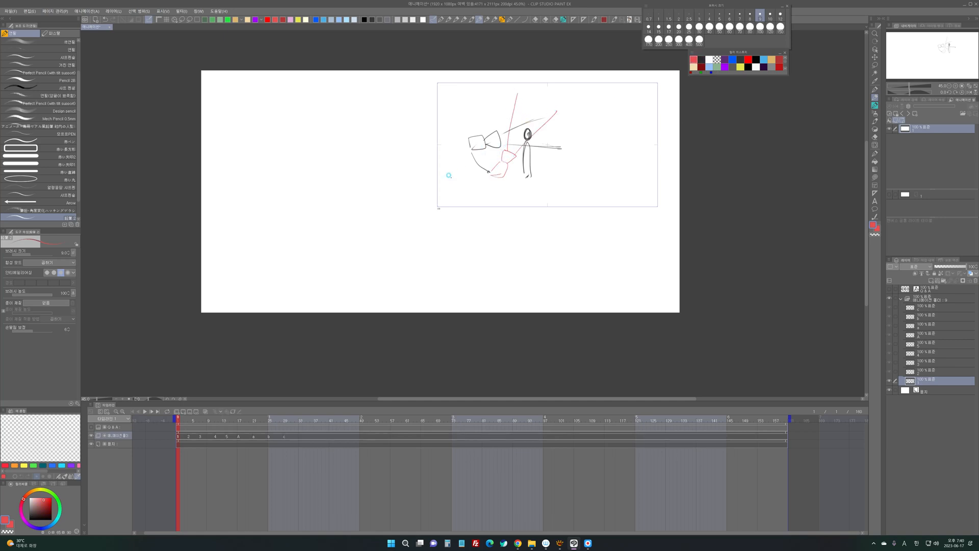
- On cel 2, sketch a small figure with a face in the dark colour, left of the camera frame
{"action": "key", "text": "."}
{"action": "left_click_drag", "start_coordinate": [532, 184], "coordinate": [578, 168]}
{"action": "left_click_drag", "start_coordinate": [408, 162], "coordinate": [409, 184]}
{"action": "left_click_drag", "start_coordinate": [406, 172], "coordinate": [433, 167]}
{"action": "mouse_move", "coordinate": [407, 188]}
{"action": "left_mouse_down"}
{"action": "mouse_move", "coordinate": [424, 155]}
{"action": "mouse_move", "coordinate": [395, 188]}
{"action": "mouse_move", "coordinate": [423, 163]}
{"action": "mouse_move", "coordinate": [415, 210]}
{"action": "left_mouse_up"}
{"action": "left_click", "coordinate": [701, 59]}
{"action": "key", "text": "e"}
{"action": "key", "text": "p"}
{"action": "mouse_move", "coordinate": [423, 177]}
{"action": "left_mouse_down"}
{"action": "mouse_move", "coordinate": [431, 198]}
{"action": "mouse_move", "coordinate": [425, 175]}
{"action": "left_mouse_up"}
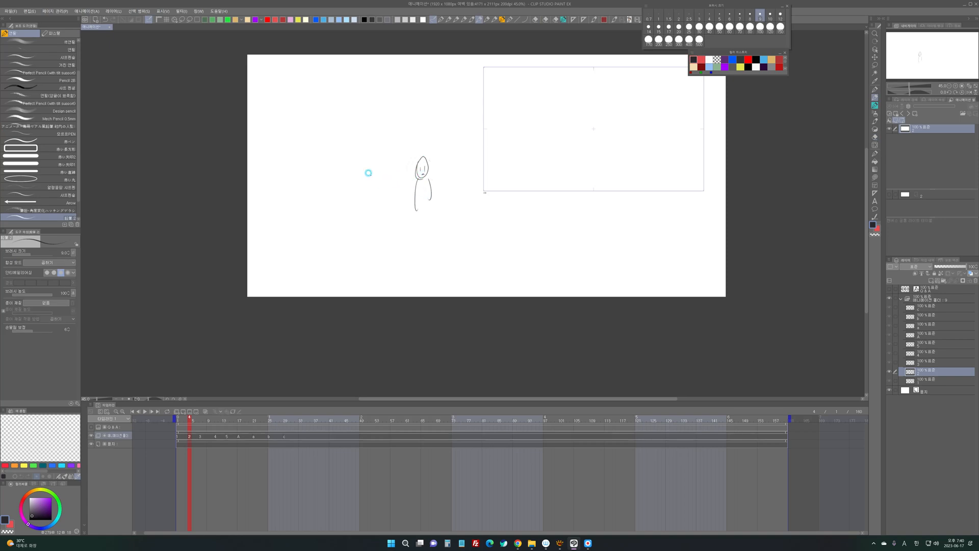
- Draw a wide horizontal frame around the small figure's head on cel 2, with a rightward arrow above it
{"action": "left_click_drag", "start_coordinate": [328, 152], "coordinate": [531, 144]}
{"action": "left_click_drag", "start_coordinate": [352, 191], "coordinate": [522, 179]}
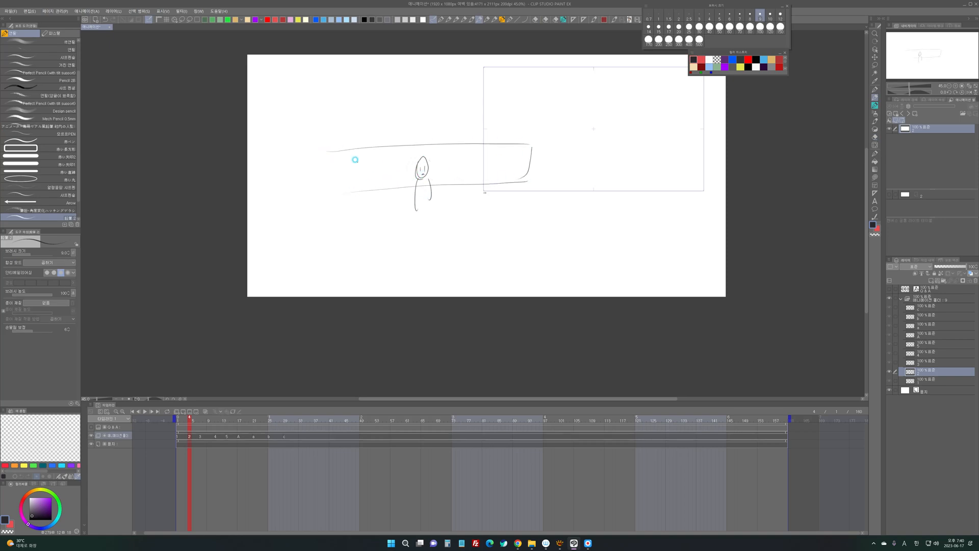
{"action": "left_click_drag", "start_coordinate": [339, 153], "coordinate": [343, 190]}
{"action": "left_click_drag", "start_coordinate": [372, 137], "coordinate": [431, 133]}
{"action": "mouse_move", "coordinate": [425, 129]}
{"action": "left_mouse_down"}
{"action": "mouse_move", "coordinate": [394, 126]}
{"action": "mouse_move", "coordinate": [403, 120]}
{"action": "mouse_move", "coordinate": [415, 157]}
{"action": "left_mouse_up"}
- Check the camera sketch on cel 1, and add a second head with cross guidelines beside the small figure's head on cel 2
{"action": "left_click", "coordinate": [916, 380]}
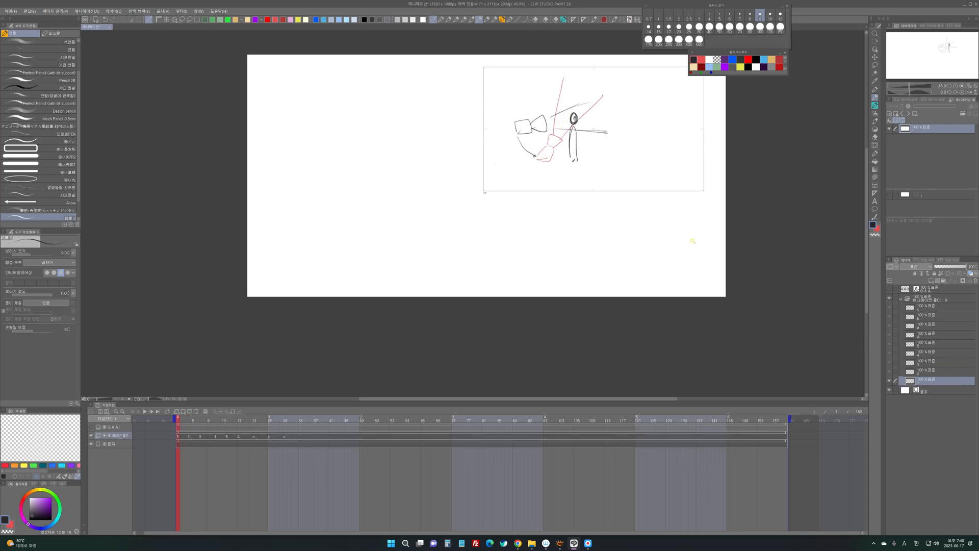
{"action": "left_click", "coordinate": [918, 371]}
{"action": "mouse_move", "coordinate": [419, 158]}
{"action": "left_mouse_down"}
{"action": "mouse_move", "coordinate": [420, 174]}
{"action": "mouse_move", "coordinate": [442, 166]}
{"action": "mouse_move", "coordinate": [437, 174]}
{"action": "left_mouse_up"}
{"action": "left_click_drag", "start_coordinate": [433, 168], "coordinate": [441, 168]}
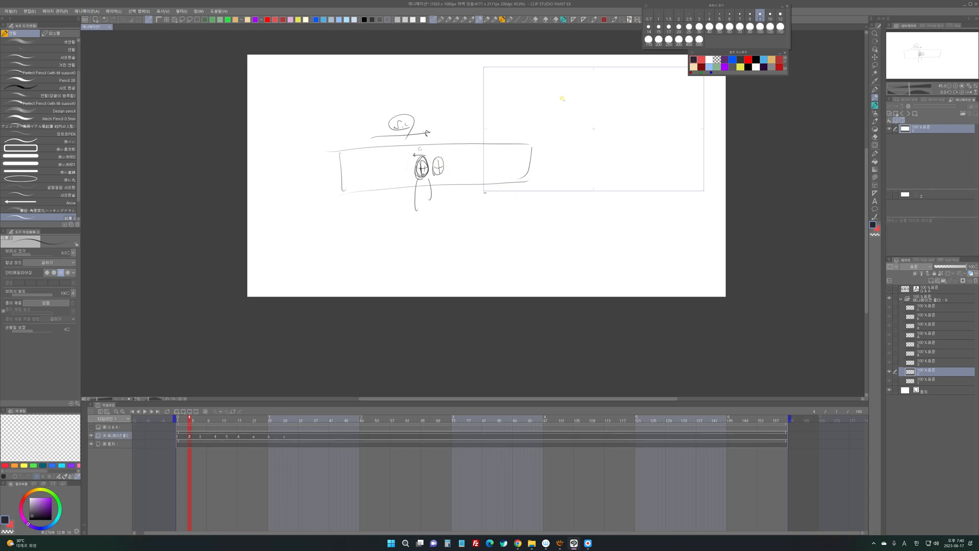
- Sketch a large front-facing figure with head guidelines, neck, shoulders and arms inside the camera frame on cel 2
{"action": "mouse_move", "coordinate": [561, 98]}
{"action": "left_mouse_down"}
{"action": "mouse_move", "coordinate": [552, 117]}
{"action": "mouse_move", "coordinate": [552, 97]}
{"action": "mouse_move", "coordinate": [583, 110]}
{"action": "mouse_move", "coordinate": [557, 134]}
{"action": "left_mouse_up"}
{"action": "mouse_move", "coordinate": [561, 107]}
{"action": "left_mouse_down"}
{"action": "mouse_move", "coordinate": [586, 109]}
{"action": "mouse_move", "coordinate": [570, 137]}
{"action": "mouse_move", "coordinate": [543, 148]}
{"action": "mouse_move", "coordinate": [590, 152]}
{"action": "mouse_move", "coordinate": [573, 145]}
{"action": "left_mouse_up"}
{"action": "mouse_move", "coordinate": [575, 139]}
{"action": "left_mouse_down"}
{"action": "mouse_move", "coordinate": [593, 147]}
{"action": "mouse_move", "coordinate": [544, 207]}
{"action": "mouse_move", "coordinate": [596, 193]}
{"action": "left_mouse_up"}
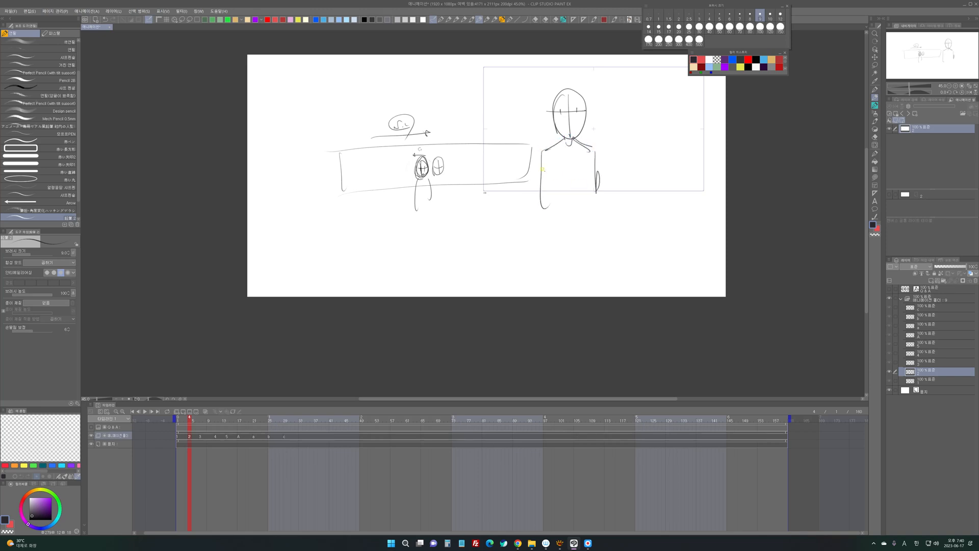
{"action": "left_click_drag", "start_coordinate": [541, 179], "coordinate": [539, 206]}
{"action": "mouse_move", "coordinate": [597, 107]}
{"action": "left_mouse_down"}
{"action": "mouse_move", "coordinate": [613, 106]}
{"action": "mouse_move", "coordinate": [550, 85]}
{"action": "left_mouse_up"}
{"action": "left_click_drag", "start_coordinate": [382, 82], "coordinate": [409, 89]}
{"action": "key", "text": "ctrl+z"}
- On cel 3, sketch a small open box with converging lines, left of the camera frame
{"action": "left_click", "coordinate": [916, 361]}
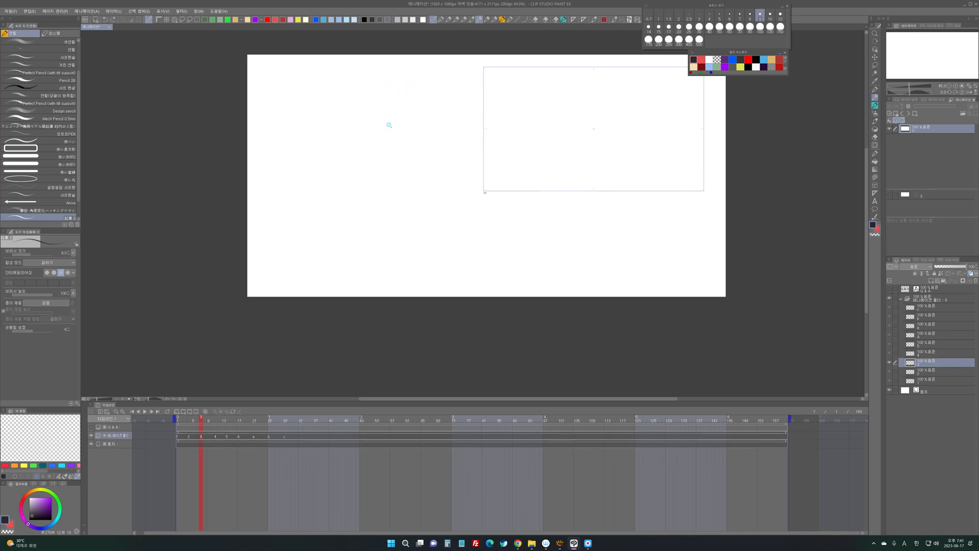
{"action": "mouse_move", "coordinate": [391, 144]}
{"action": "left_mouse_down"}
{"action": "mouse_move", "coordinate": [449, 119]}
{"action": "mouse_move", "coordinate": [442, 136]}
{"action": "left_mouse_up"}
{"action": "left_click_drag", "start_coordinate": [432, 147], "coordinate": [460, 138]}
{"action": "mouse_move", "coordinate": [513, 111]}
{"action": "left_mouse_down"}
{"action": "mouse_move", "coordinate": [515, 148]}
{"action": "mouse_move", "coordinate": [630, 138]}
{"action": "mouse_move", "coordinate": [515, 144]}
{"action": "mouse_move", "coordinate": [621, 117]}
{"action": "left_mouse_up"}
{"action": "key", "text": "ctrl+z"}
{"action": "key", "text": "ctrl+z"}
{"action": "key", "text": "ctrl+z"}
- Sketch a wide panoramic background frame on cel 3 with curved upper and lower lines, vertical divisions and a horizon line
{"action": "mouse_move", "coordinate": [486, 105]}
{"action": "left_mouse_down"}
{"action": "mouse_move", "coordinate": [485, 179]}
{"action": "mouse_move", "coordinate": [645, 94]}
{"action": "mouse_move", "coordinate": [679, 161]}
{"action": "mouse_move", "coordinate": [596, 191]}
{"action": "mouse_move", "coordinate": [497, 141]}
{"action": "mouse_move", "coordinate": [669, 107]}
{"action": "left_mouse_up"}
{"action": "mouse_move", "coordinate": [679, 164]}
{"action": "left_mouse_down"}
{"action": "mouse_move", "coordinate": [594, 151]}
{"action": "mouse_move", "coordinate": [494, 173]}
{"action": "left_mouse_up"}
{"action": "mouse_move", "coordinate": [564, 125]}
{"action": "left_mouse_down"}
{"action": "mouse_move", "coordinate": [565, 151]}
{"action": "mouse_move", "coordinate": [544, 153]}
{"action": "left_mouse_up"}
{"action": "mouse_move", "coordinate": [519, 120]}
{"action": "left_mouse_down"}
{"action": "mouse_move", "coordinate": [519, 159]}
{"action": "mouse_move", "coordinate": [491, 157]}
{"action": "left_mouse_up"}
{"action": "left_click_drag", "start_coordinate": [588, 123], "coordinate": [588, 153]}
{"action": "mouse_move", "coordinate": [614, 130]}
{"action": "left_mouse_down"}
{"action": "mouse_move", "coordinate": [614, 150]}
{"action": "mouse_move", "coordinate": [626, 152]}
{"action": "left_mouse_up"}
{"action": "left_click_drag", "start_coordinate": [483, 129], "coordinate": [674, 131]}
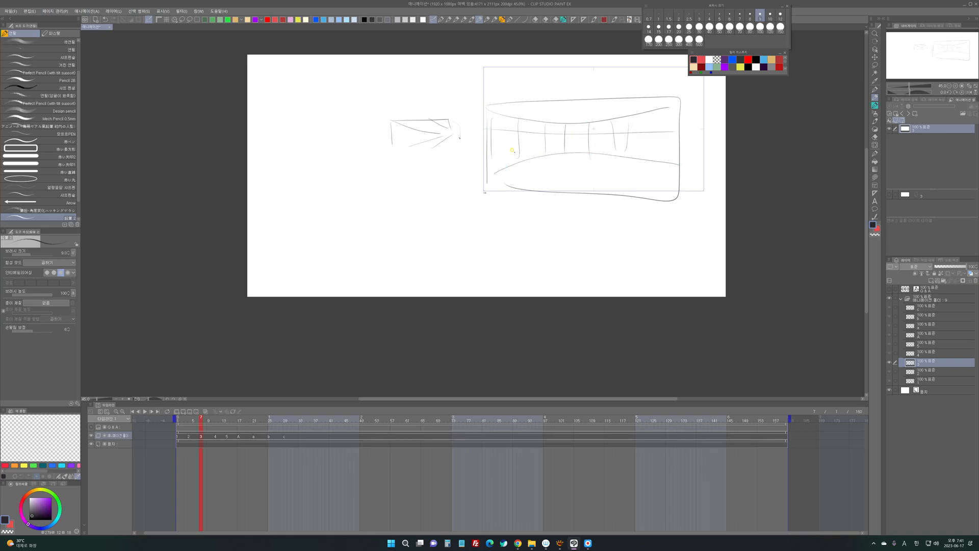
- Add floor perspective lines spreading from the middle of the panorama to its lower corners, and reinforce its guide lines
{"action": "left_click_drag", "start_coordinate": [464, 163], "coordinate": [659, 149]}
{"action": "left_click_drag", "start_coordinate": [571, 151], "coordinate": [683, 187]}
{"action": "mouse_move", "coordinate": [679, 185]}
{"action": "left_mouse_down"}
{"action": "mouse_move", "coordinate": [560, 151]}
{"action": "mouse_move", "coordinate": [488, 186]}
{"action": "left_mouse_up"}
{"action": "mouse_move", "coordinate": [546, 155]}
{"action": "left_mouse_down"}
{"action": "mouse_move", "coordinate": [477, 191]}
{"action": "mouse_move", "coordinate": [559, 153]}
{"action": "left_mouse_up"}
{"action": "left_click_drag", "start_coordinate": [518, 118], "coordinate": [567, 123]}
{"action": "mouse_move", "coordinate": [494, 163]}
{"action": "left_mouse_down"}
{"action": "mouse_move", "coordinate": [580, 150]}
{"action": "mouse_move", "coordinate": [667, 171]}
{"action": "left_mouse_up"}
- Draw two red camera frames over the panorama's centre and right part, joined by red lines
{"action": "left_click", "coordinate": [702, 59]}
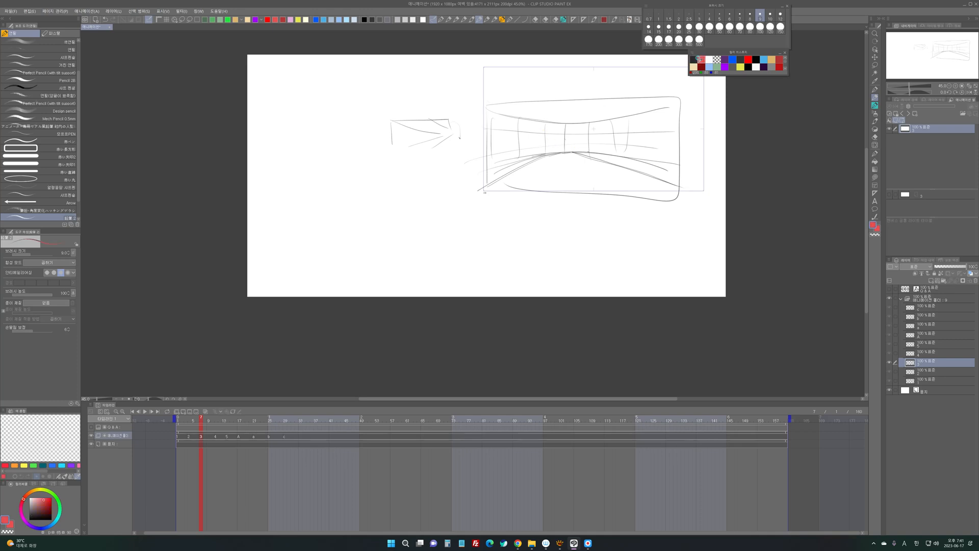
{"action": "mouse_move", "coordinate": [544, 128]}
{"action": "left_mouse_down"}
{"action": "mouse_move", "coordinate": [541, 148]}
{"action": "mouse_move", "coordinate": [571, 128]}
{"action": "mouse_move", "coordinate": [570, 147]}
{"action": "left_mouse_up"}
{"action": "mouse_move", "coordinate": [570, 147]}
{"action": "left_mouse_down"}
{"action": "mouse_move", "coordinate": [541, 147]}
{"action": "mouse_move", "coordinate": [539, 128]}
{"action": "mouse_move", "coordinate": [570, 128]}
{"action": "left_mouse_up"}
{"action": "mouse_move", "coordinate": [570, 128]}
{"action": "left_mouse_down"}
{"action": "mouse_move", "coordinate": [540, 144]}
{"action": "mouse_move", "coordinate": [562, 126]}
{"action": "mouse_move", "coordinate": [630, 122]}
{"action": "mouse_move", "coordinate": [609, 150]}
{"action": "left_mouse_up"}
{"action": "mouse_move", "coordinate": [613, 125]}
{"action": "left_mouse_down"}
{"action": "mouse_move", "coordinate": [648, 148]}
{"action": "mouse_move", "coordinate": [595, 149]}
{"action": "left_mouse_up"}
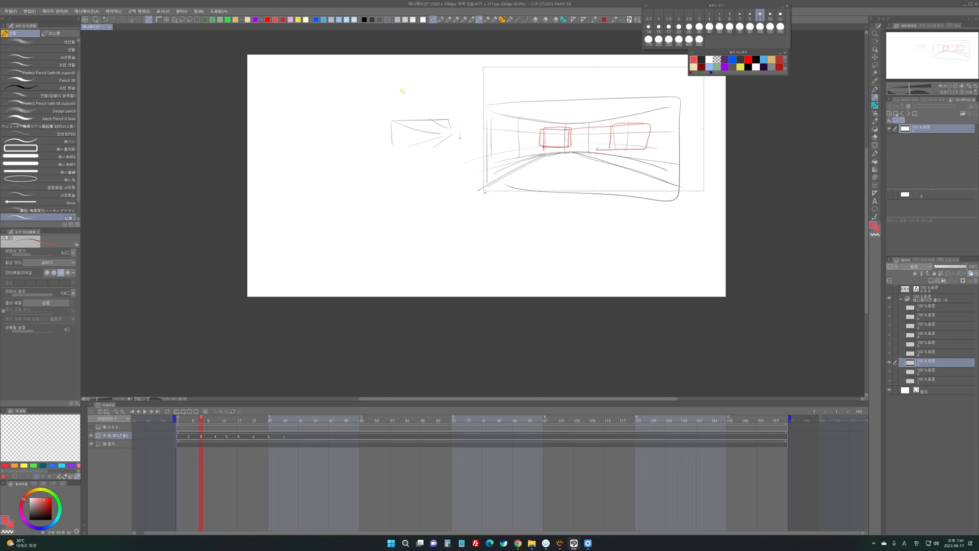
- On cel 4, sketch a figure's head and torso in the dark colour, with a cape flaring out to both sides
{"action": "left_click", "coordinate": [701, 60]}
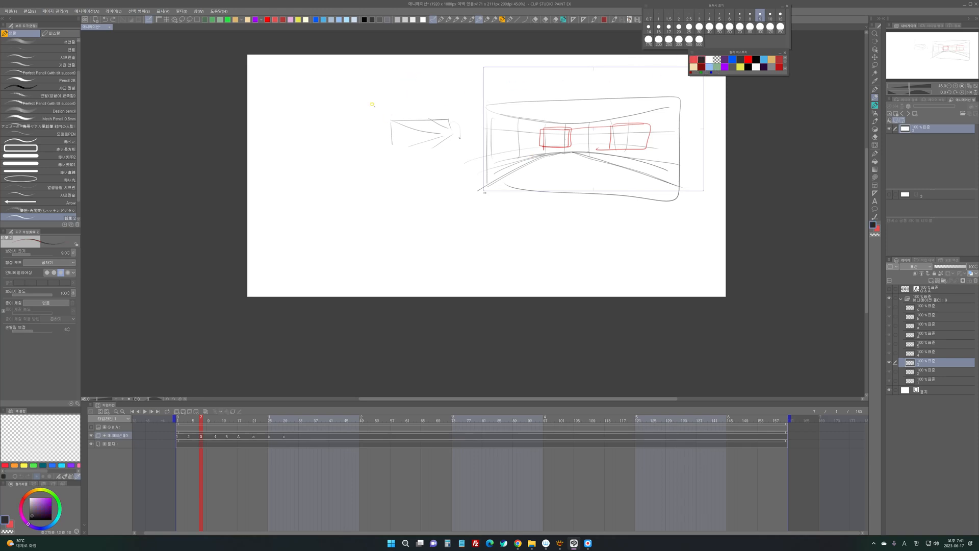
{"action": "left_click", "coordinate": [922, 352]}
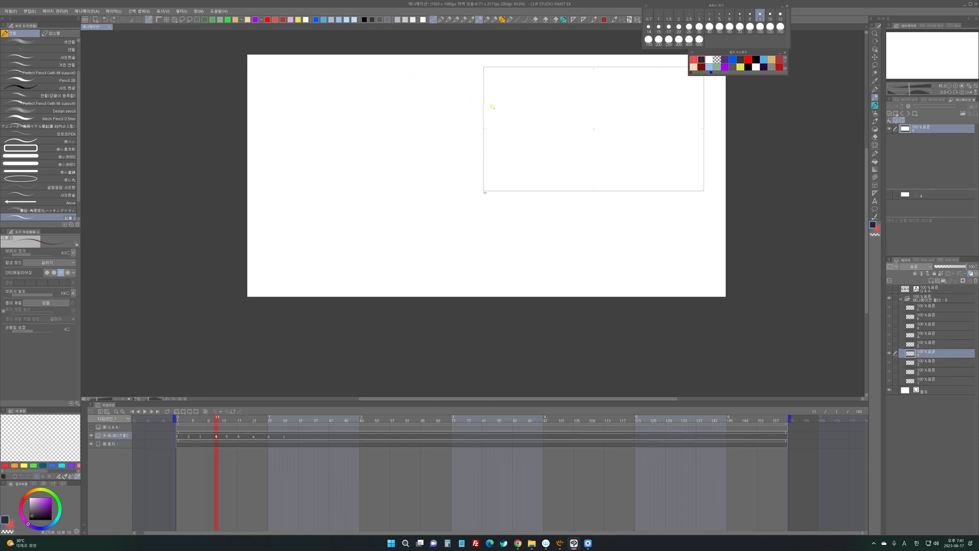
{"action": "mouse_move", "coordinate": [513, 101]}
{"action": "left_mouse_down"}
{"action": "mouse_move", "coordinate": [512, 113]}
{"action": "mouse_move", "coordinate": [514, 105]}
{"action": "left_mouse_up"}
{"action": "left_click_drag", "start_coordinate": [517, 102], "coordinate": [521, 116]}
{"action": "mouse_move", "coordinate": [515, 115]}
{"action": "left_mouse_down"}
{"action": "mouse_move", "coordinate": [510, 121]}
{"action": "mouse_move", "coordinate": [527, 115]}
{"action": "mouse_move", "coordinate": [525, 145]}
{"action": "left_mouse_up"}
{"action": "left_click_drag", "start_coordinate": [505, 123], "coordinate": [507, 162]}
{"action": "mouse_move", "coordinate": [524, 146]}
{"action": "left_mouse_down"}
{"action": "mouse_move", "coordinate": [524, 162]}
{"action": "mouse_move", "coordinate": [507, 170]}
{"action": "mouse_move", "coordinate": [507, 157]}
{"action": "mouse_move", "coordinate": [523, 170]}
{"action": "left_mouse_up"}
{"action": "mouse_move", "coordinate": [511, 150]}
{"action": "left_mouse_down"}
{"action": "mouse_move", "coordinate": [501, 189]}
{"action": "mouse_move", "coordinate": [519, 173]}
{"action": "left_mouse_up"}
{"action": "left_click_drag", "start_coordinate": [525, 170], "coordinate": [537, 206]}
{"action": "mouse_move", "coordinate": [526, 117]}
{"action": "left_mouse_down"}
{"action": "mouse_move", "coordinate": [543, 135]}
{"action": "mouse_move", "coordinate": [445, 170]}
{"action": "left_mouse_up"}
{"action": "mouse_move", "coordinate": [548, 119]}
{"action": "left_mouse_down"}
{"action": "mouse_move", "coordinate": [537, 170]}
{"action": "mouse_move", "coordinate": [493, 190]}
{"action": "mouse_move", "coordinate": [504, 203]}
{"action": "left_mouse_up"}
- Sketch the caped figure's legs spread wide apart below the torso
{"action": "left_click_drag", "start_coordinate": [502, 193], "coordinate": [480, 239]}
{"action": "left_click_drag", "start_coordinate": [500, 211], "coordinate": [495, 228]}
{"action": "mouse_move", "coordinate": [514, 176]}
{"action": "left_mouse_down"}
{"action": "mouse_move", "coordinate": [520, 187]}
{"action": "mouse_move", "coordinate": [502, 209]}
{"action": "left_mouse_up"}
{"action": "mouse_move", "coordinate": [505, 167]}
{"action": "left_mouse_down"}
{"action": "mouse_move", "coordinate": [496, 208]}
{"action": "mouse_move", "coordinate": [521, 173]}
{"action": "left_mouse_up"}
{"action": "left_click_drag", "start_coordinate": [527, 162], "coordinate": [544, 197]}
{"action": "left_click_drag", "start_coordinate": [516, 171], "coordinate": [559, 241]}
- Draw a leftward arrow beside the figure's head and undo the stray strokes around it
{"action": "mouse_move", "coordinate": [619, 98]}
{"action": "left_mouse_down"}
{"action": "mouse_move", "coordinate": [558, 100]}
{"action": "mouse_move", "coordinate": [525, 115]}
{"action": "mouse_move", "coordinate": [539, 112]}
{"action": "left_mouse_up"}
{"action": "key", "text": "ctrl+z"}
{"action": "left_click_drag", "start_coordinate": [541, 92], "coordinate": [538, 113]}
{"action": "key", "text": "ctrl+z"}
{"action": "key", "text": "ctrl+z"}
- Sketch the head and torso line shifted to the right in red, with an arc linking both head positions
{"action": "left_click", "coordinate": [701, 59]}
{"action": "mouse_move", "coordinate": [541, 93]}
{"action": "left_mouse_down"}
{"action": "mouse_move", "coordinate": [544, 114]}
{"action": "mouse_move", "coordinate": [546, 105]}
{"action": "mouse_move", "coordinate": [523, 124]}
{"action": "mouse_move", "coordinate": [525, 144]}
{"action": "mouse_move", "coordinate": [544, 90]}
{"action": "left_mouse_up"}
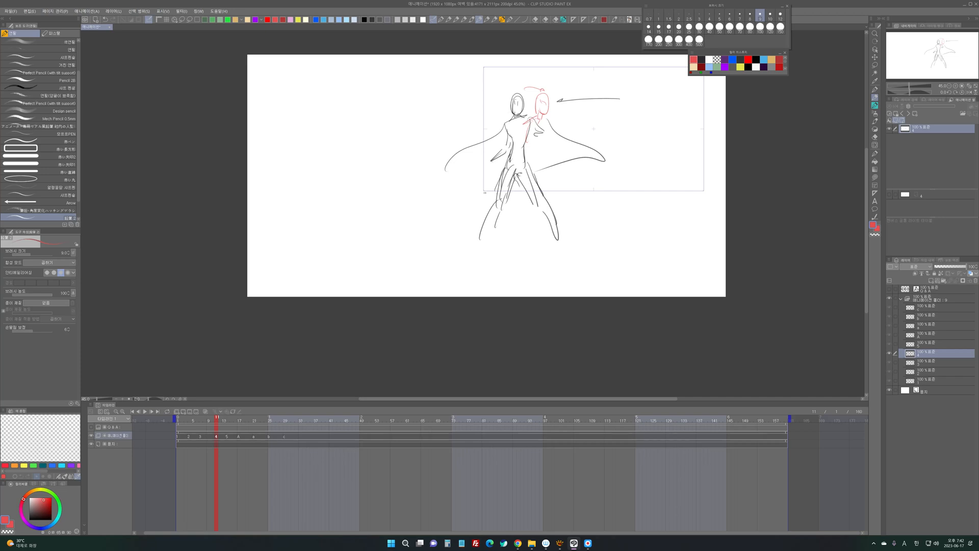
{"action": "key", "text": "alt+Tab"}
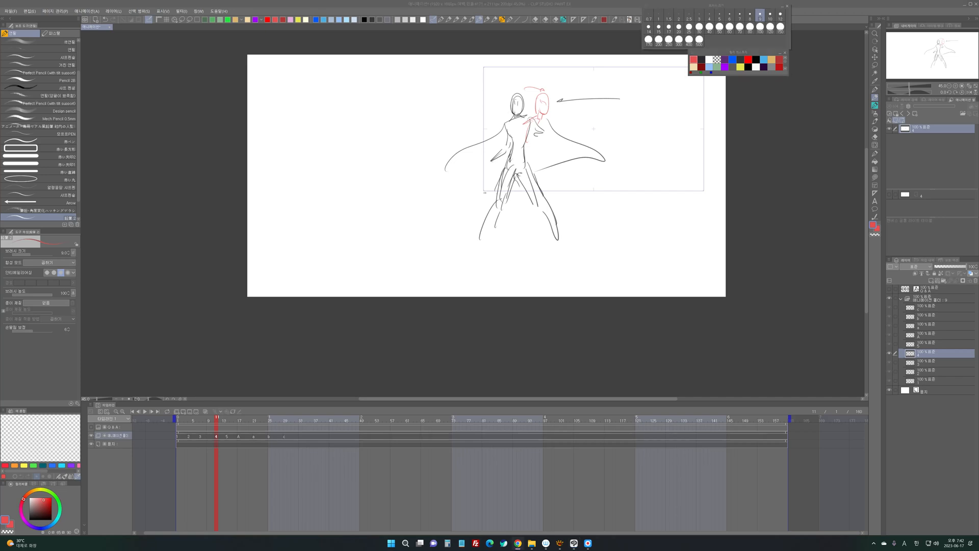